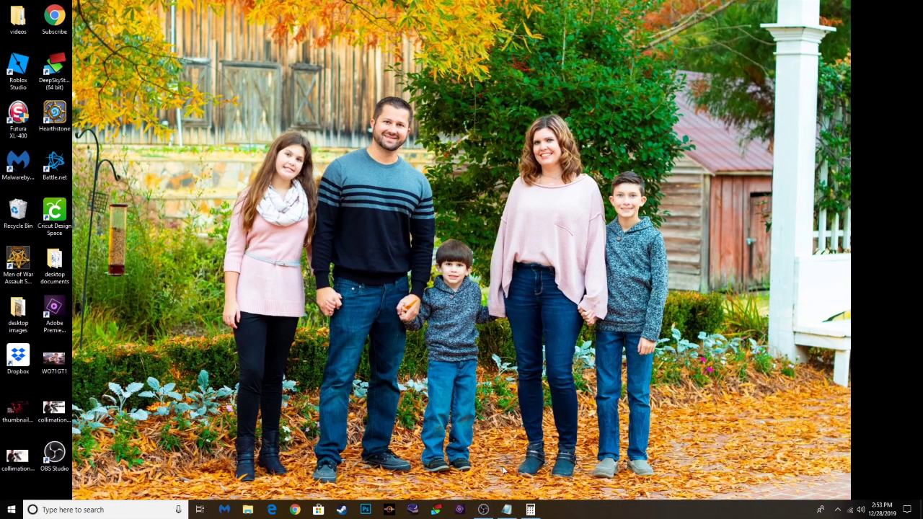
Launch Stellarium and let it load the daytime sky over Columbus.
{"action": "left_click", "coordinate": [416, 509]}
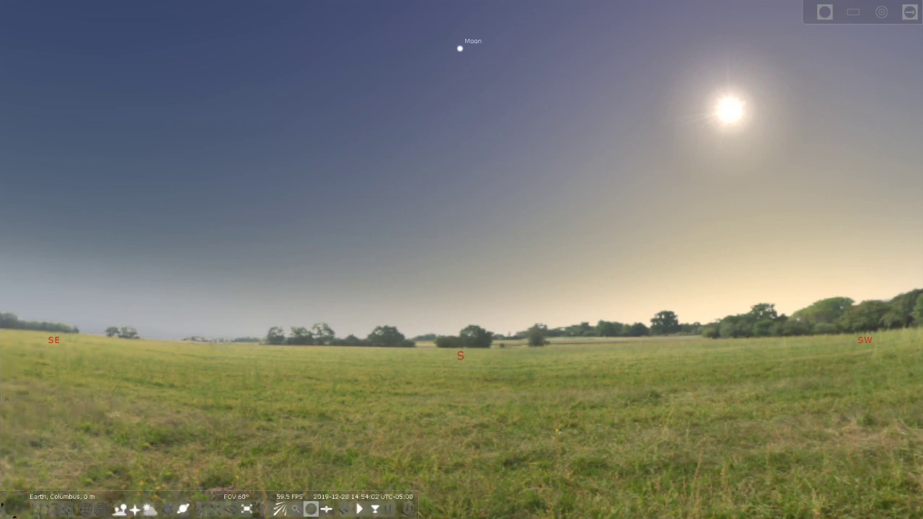
Run the clock forward and back to reach night at about 20:04, then resume normal time.
{"action": "mouse_move", "coordinate": [388, 509]}
{"action": "left_click", "coordinate": [390, 509]}
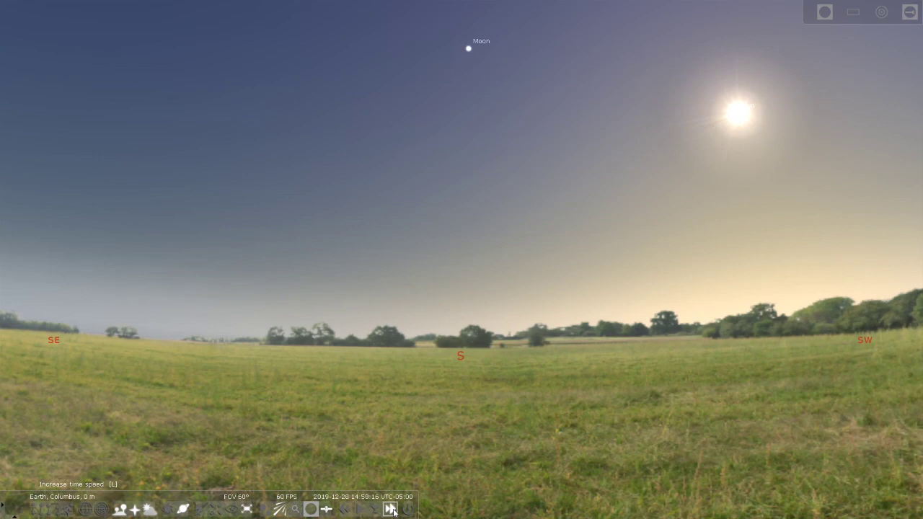
{"action": "left_click", "coordinate": [393, 511]}
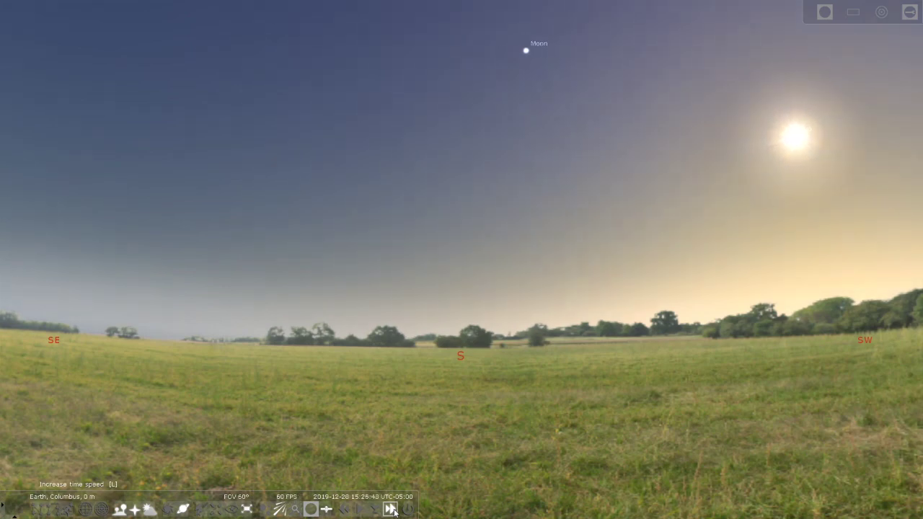
{"action": "left_click", "coordinate": [393, 511]}
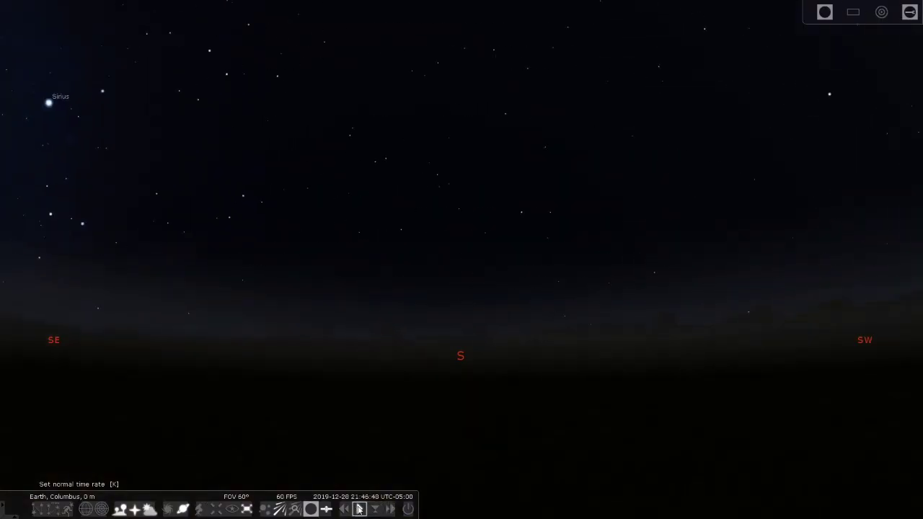
{"action": "left_click", "coordinate": [359, 510]}
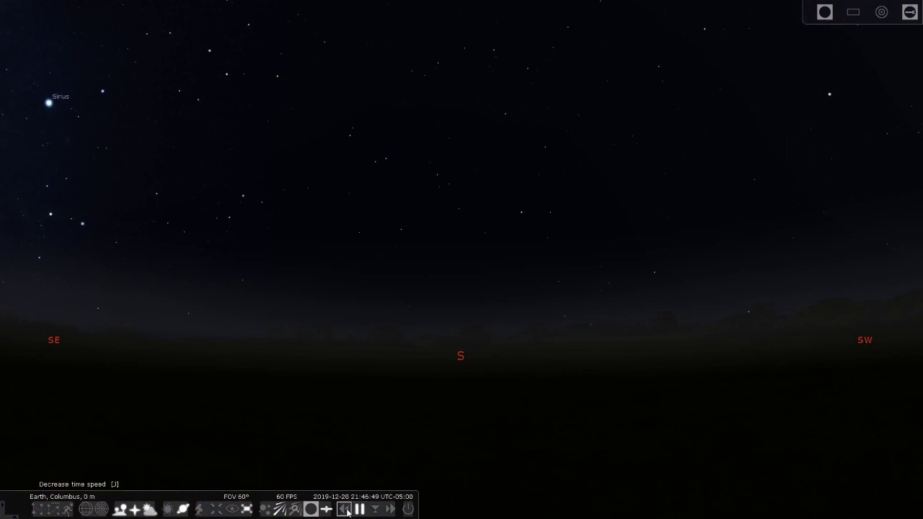
{"action": "left_click", "coordinate": [347, 510]}
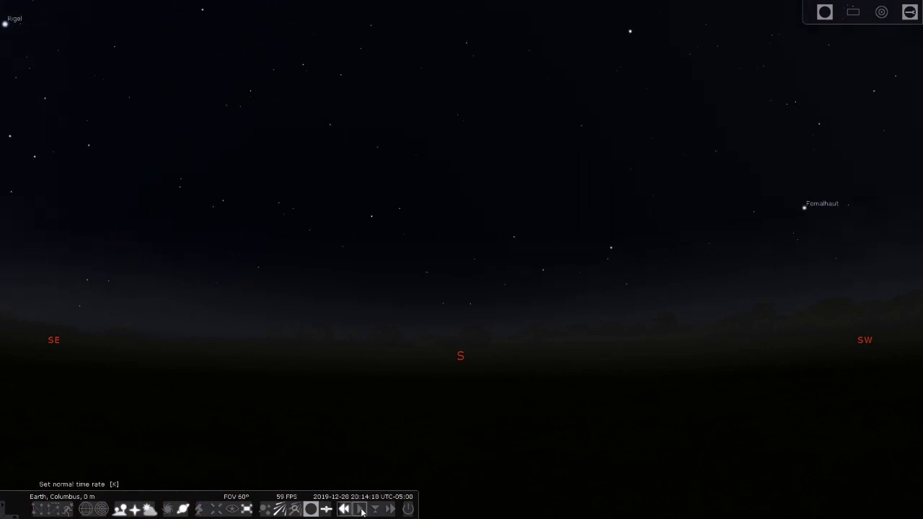
{"action": "left_click", "coordinate": [359, 510]}
{"action": "left_click", "coordinate": [387, 511]}
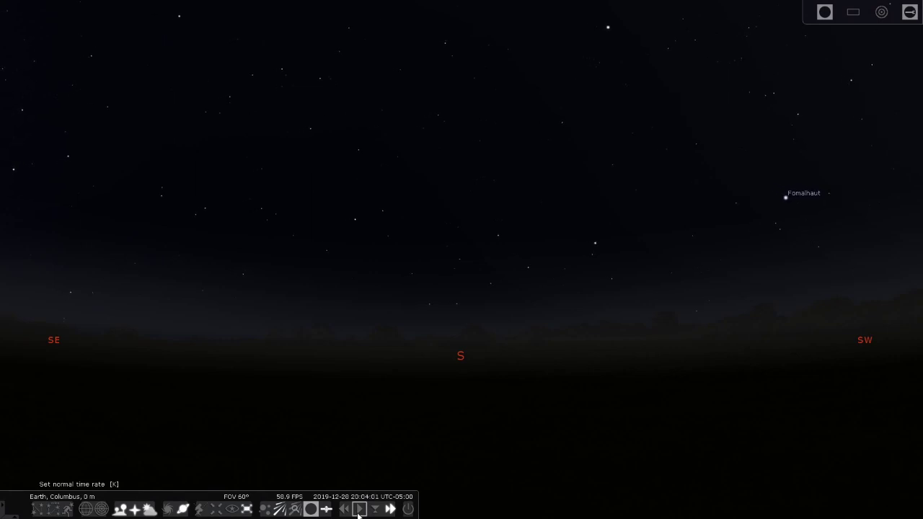
{"action": "left_click", "coordinate": [352, 511]}
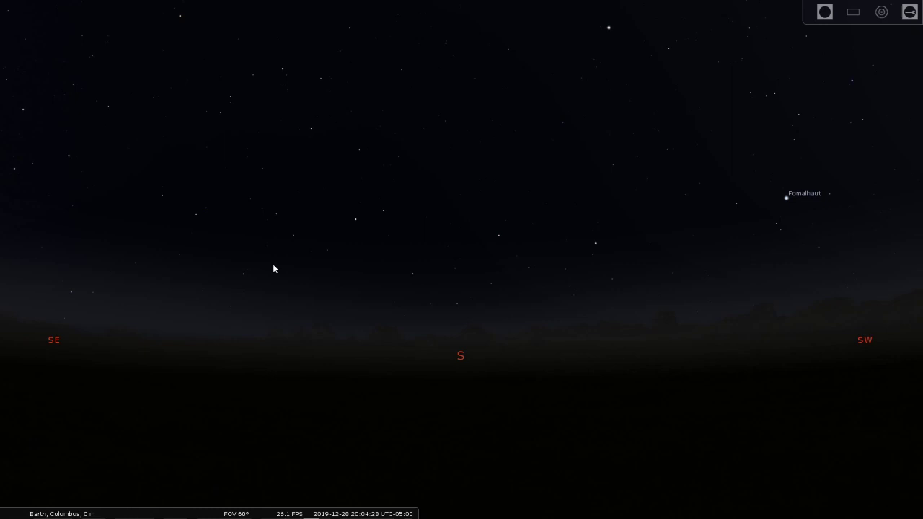
Turn the view east-southeast to frame Orion, Sirius and Procyon.
{"action": "left_click_drag", "start_coordinate": [214, 239], "coordinate": [326, 240]}
{"action": "key", "text": "Left"}
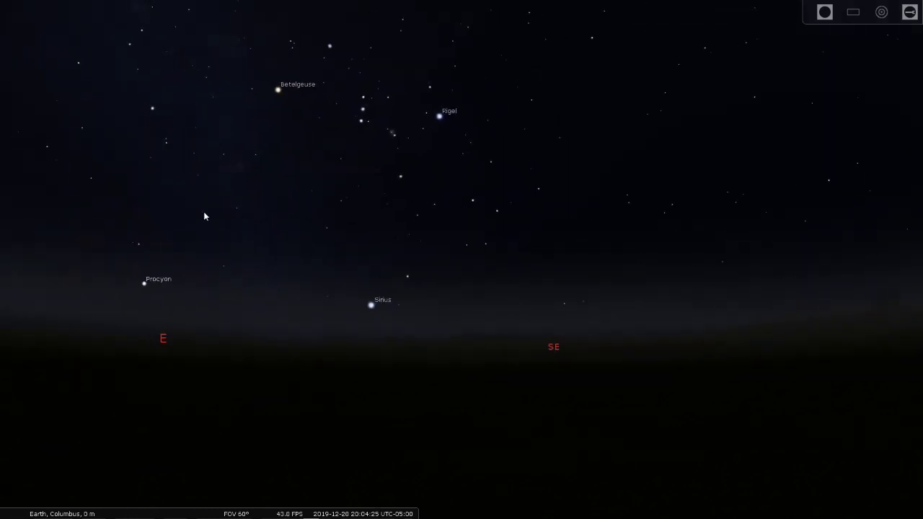
{"action": "key", "text": "Left"}
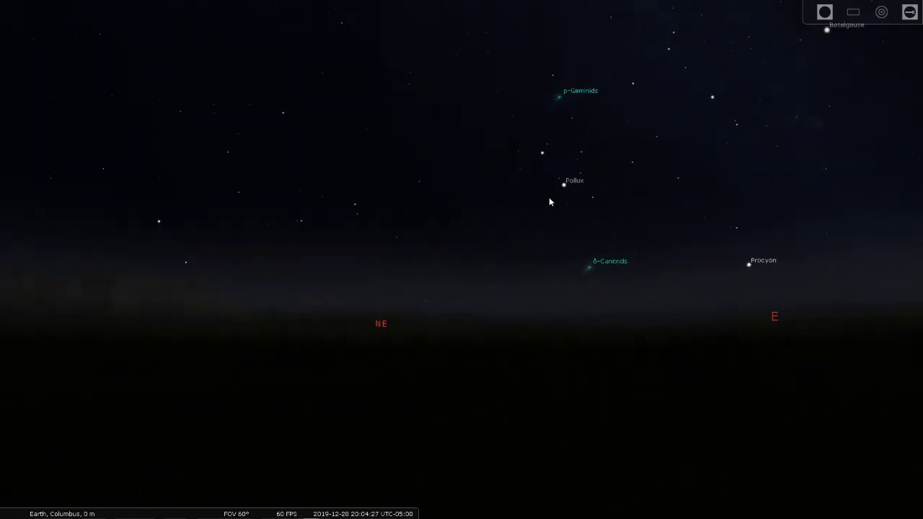
{"action": "key", "text": "Right"}
{"action": "key", "text": "Left"}
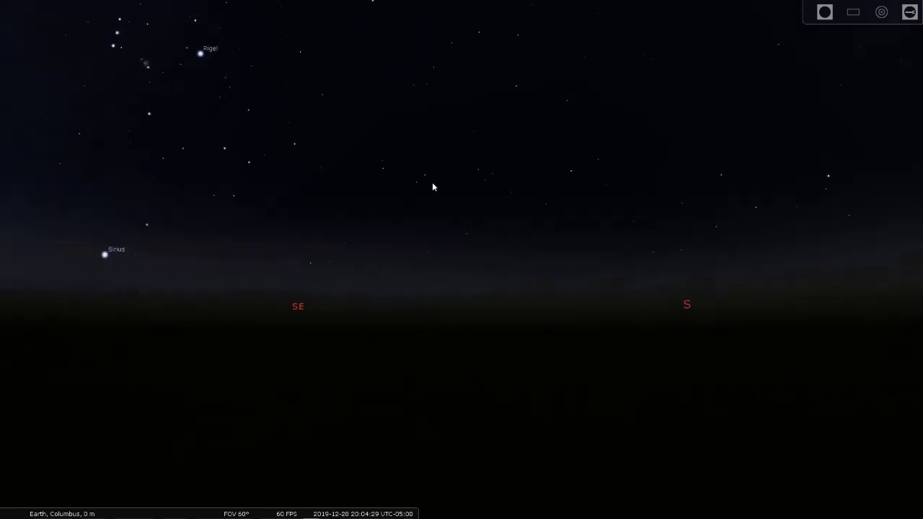
{"action": "key", "text": "Left"}
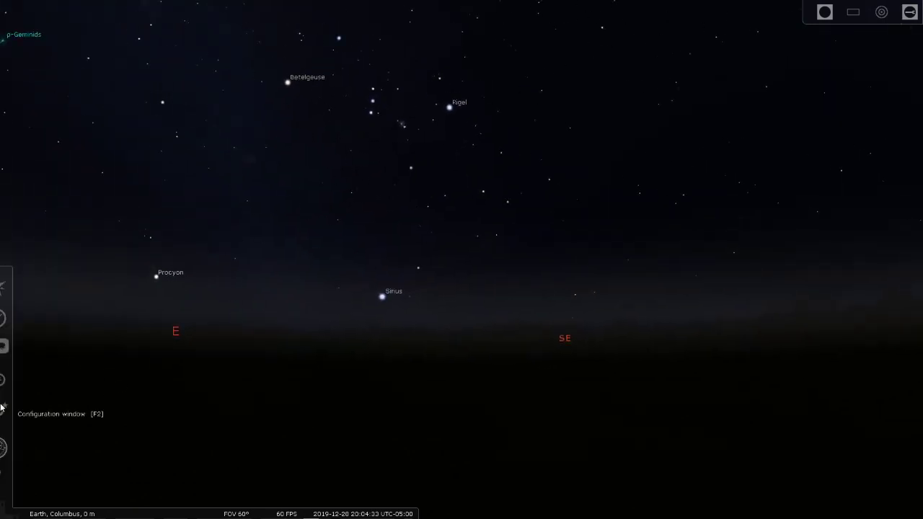
{"action": "mouse_move", "coordinate": [17, 346]}
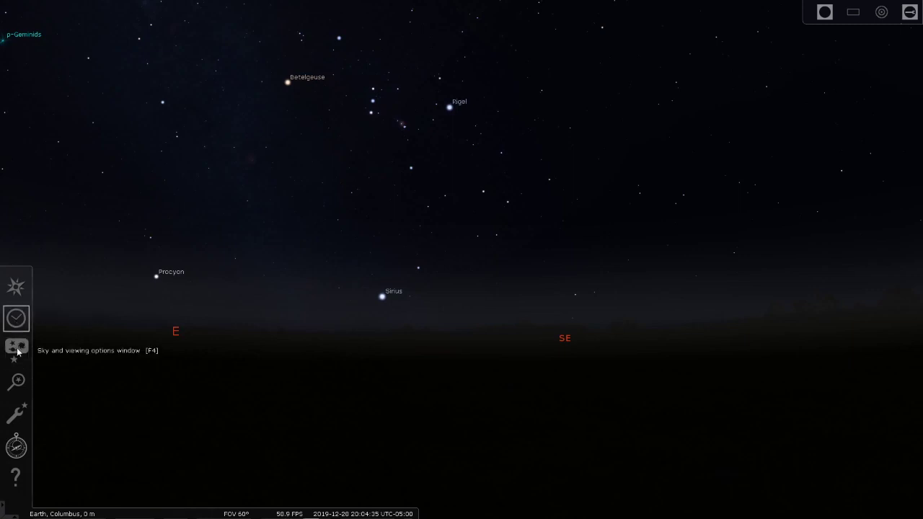
Turn on constellation names in the View window's sky culture settings.
{"action": "left_click", "coordinate": [19, 354]}
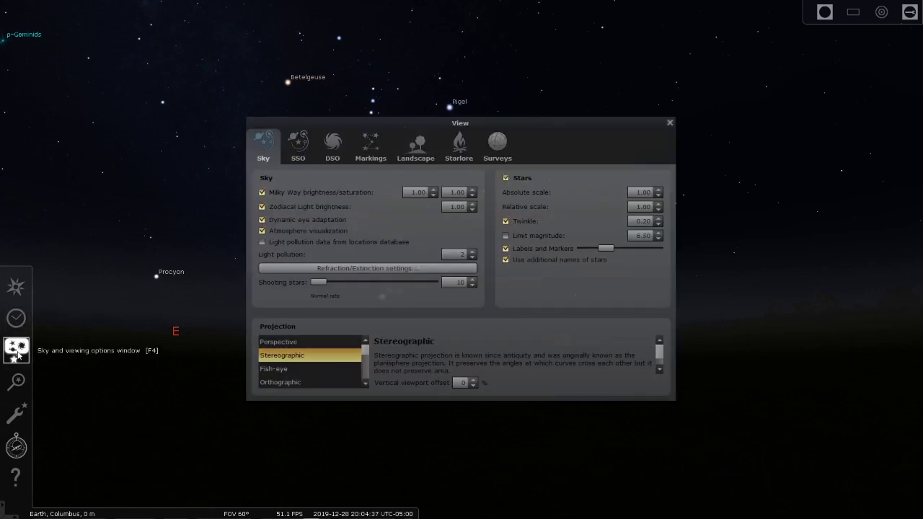
{"action": "left_click", "coordinate": [458, 155]}
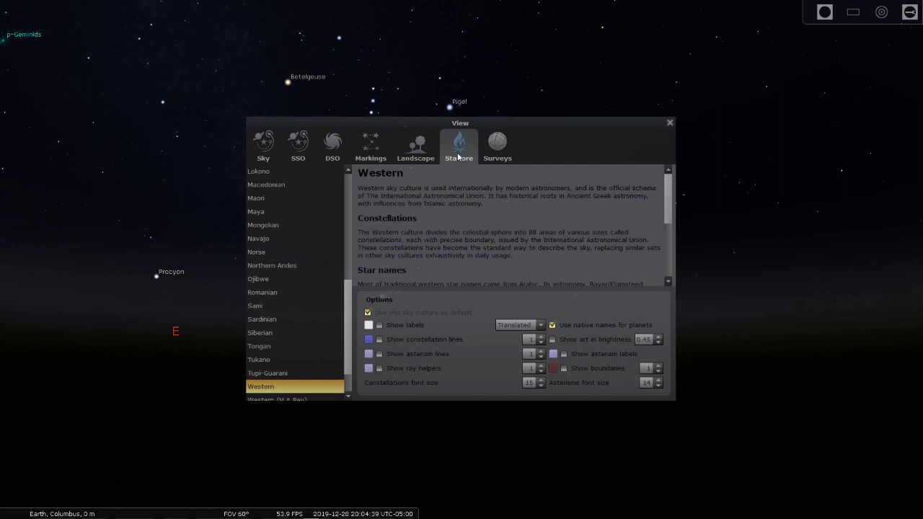
{"action": "left_click", "coordinate": [380, 325]}
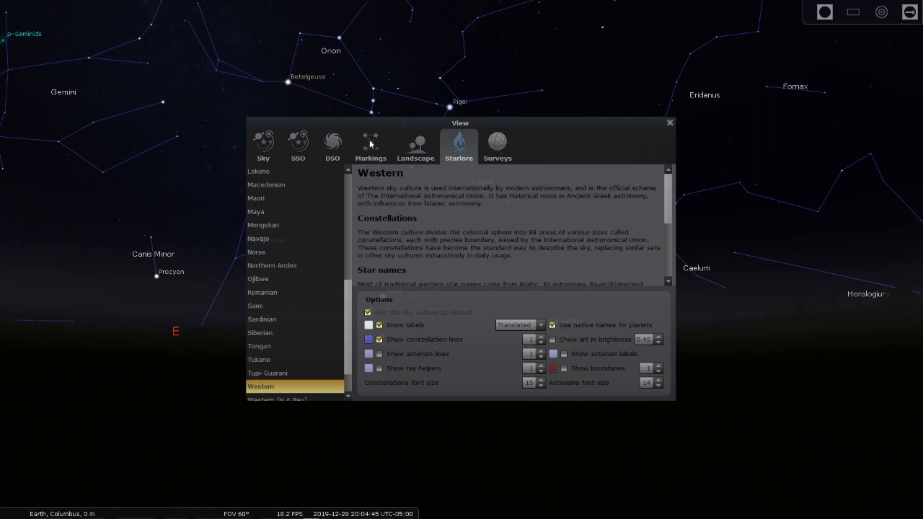
Enable deep-sky labels and markers, catalogue designations and outlines for large objects.
{"action": "left_click", "coordinate": [332, 151]}
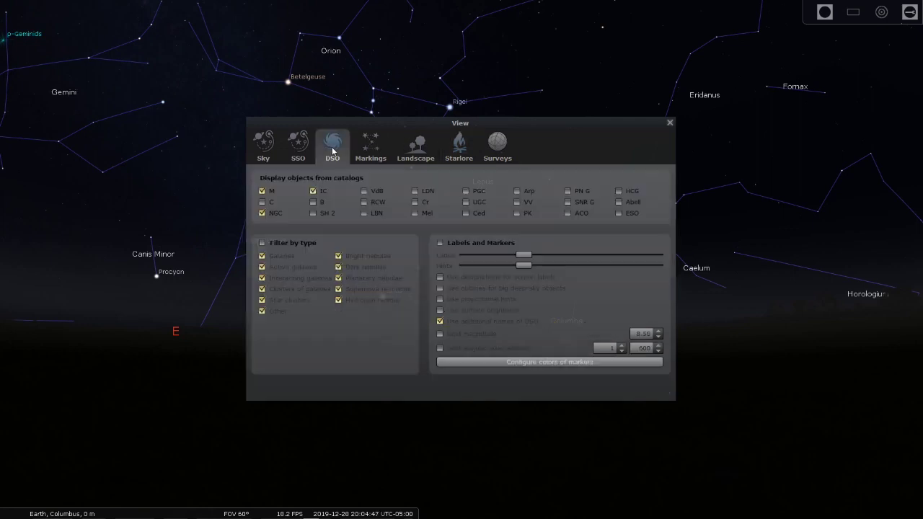
{"action": "left_click", "coordinate": [440, 244]}
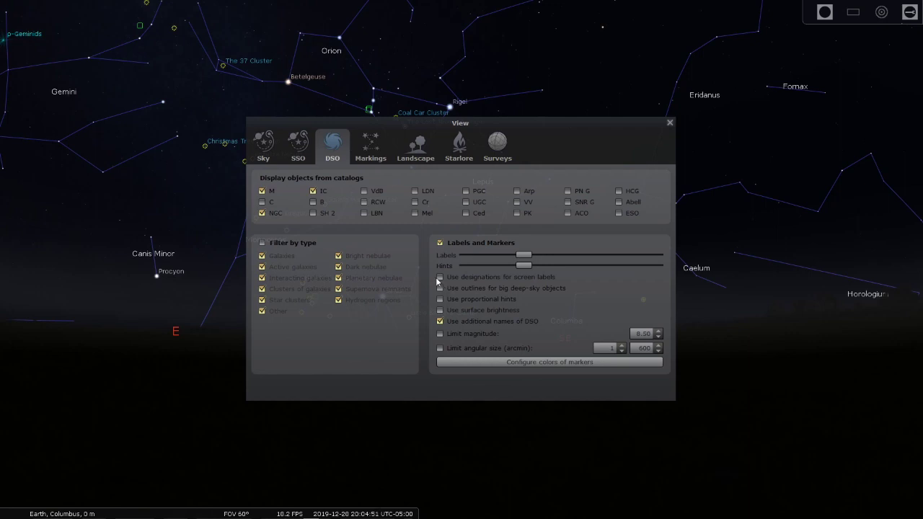
{"action": "left_click", "coordinate": [439, 278]}
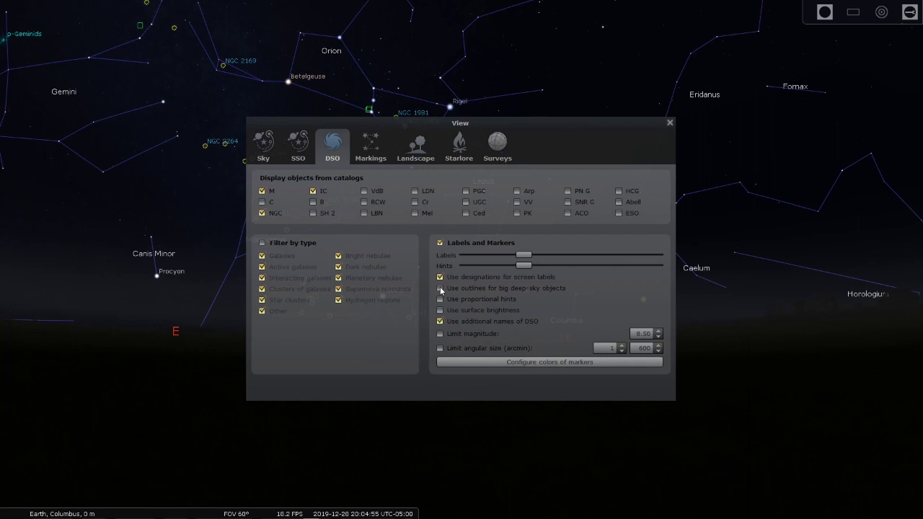
{"action": "left_click", "coordinate": [440, 288]}
Close the View window and pan the sky to centre on Gemini.
{"action": "left_click", "coordinate": [670, 123]}
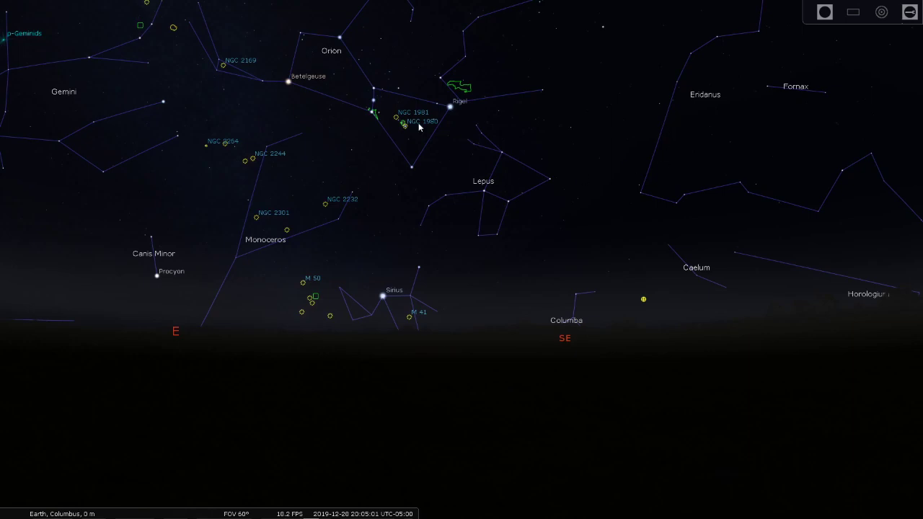
{"action": "left_click_drag", "start_coordinate": [419, 123], "coordinate": [545, 202]}
{"action": "mouse_move", "coordinate": [359, 144]}
{"action": "left_mouse_down"}
{"action": "mouse_move", "coordinate": [552, 138]}
{"action": "mouse_move", "coordinate": [529, 191]}
{"action": "left_mouse_up"}
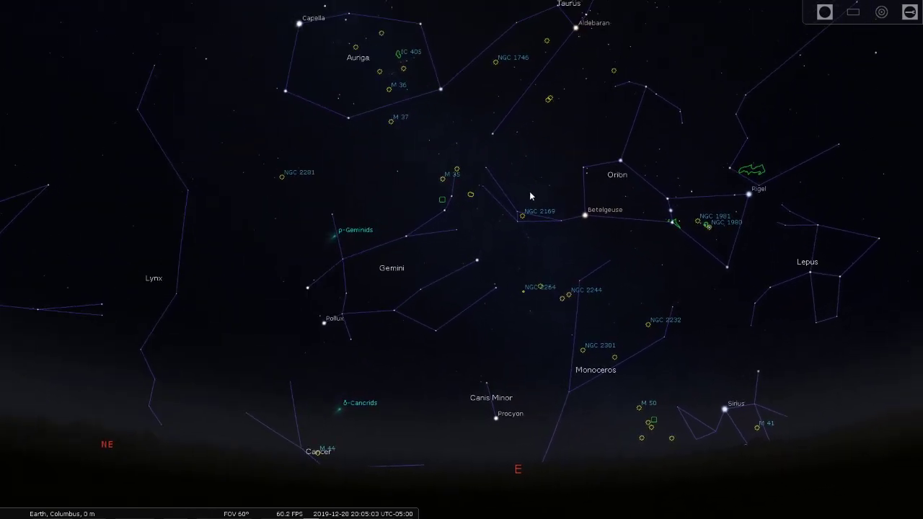
{"action": "left_click_drag", "start_coordinate": [477, 101], "coordinate": [462, 25]}
{"action": "left_click_drag", "start_coordinate": [568, 74], "coordinate": [480, 149]}
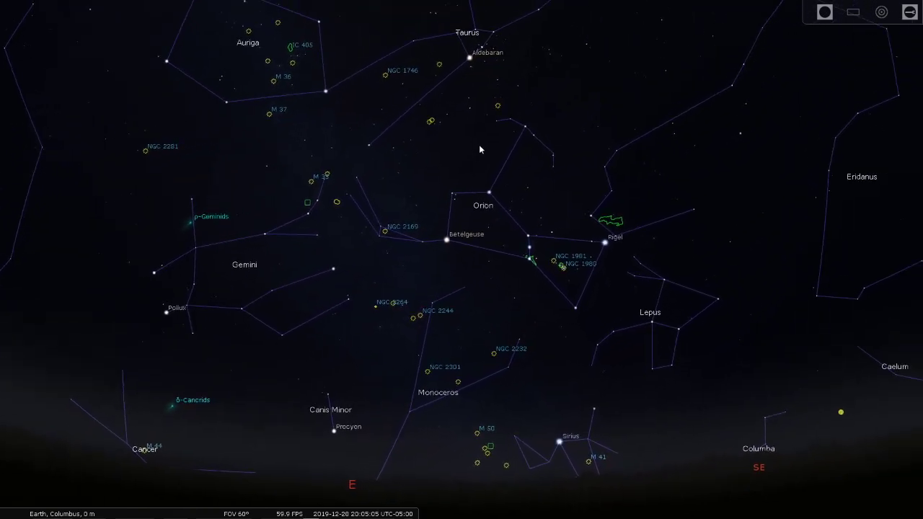
{"action": "mouse_move", "coordinate": [482, 105]}
{"action": "left_mouse_down"}
{"action": "mouse_move", "coordinate": [539, 145]}
{"action": "mouse_move", "coordinate": [533, 90]}
{"action": "left_mouse_up"}
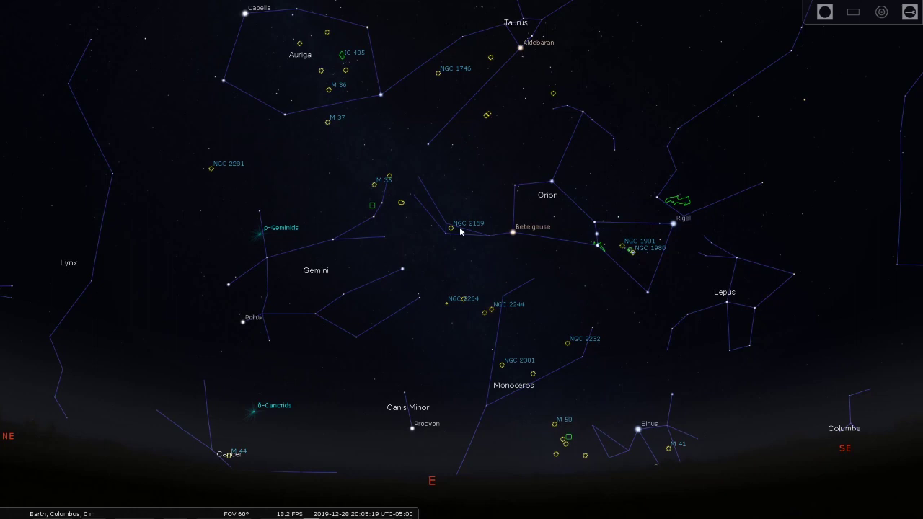
{"action": "left_click_drag", "start_coordinate": [374, 168], "coordinate": [409, 182]}
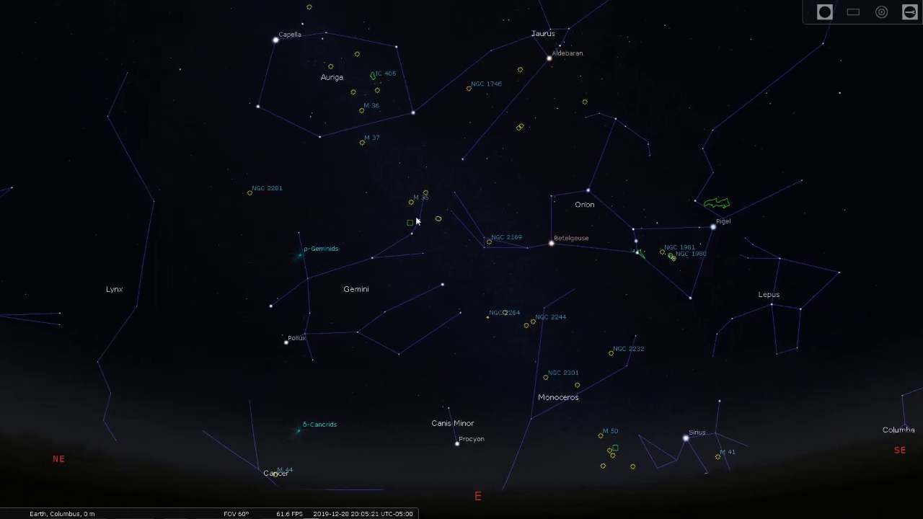
{"action": "left_click_drag", "start_coordinate": [403, 213], "coordinate": [415, 209]}
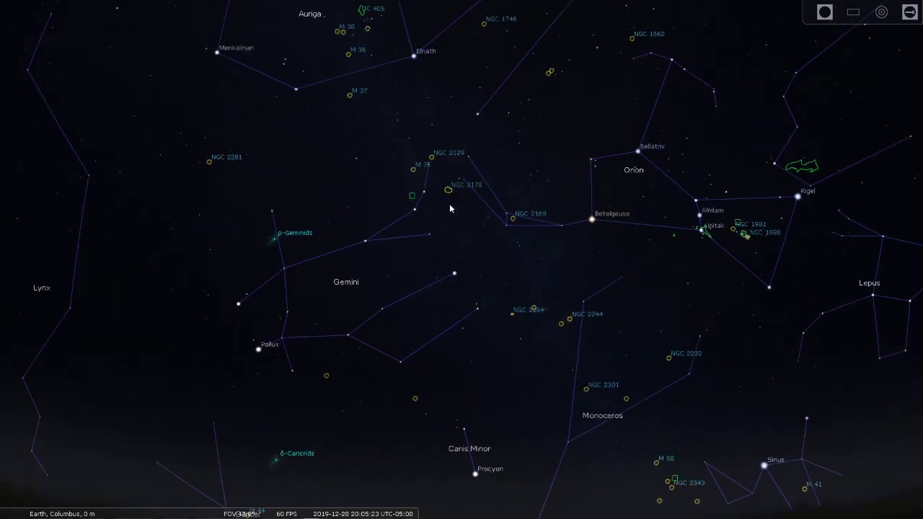
Zoom to about 5° and pan to the IC 2169 nebula region in Monoceros.
{"action": "scroll", "coordinate": [449, 202], "scroll_direction": "up", "scroll_amount": 5}
{"action": "scroll", "coordinate": [425, 212], "scroll_direction": "up", "scroll_amount": 2}
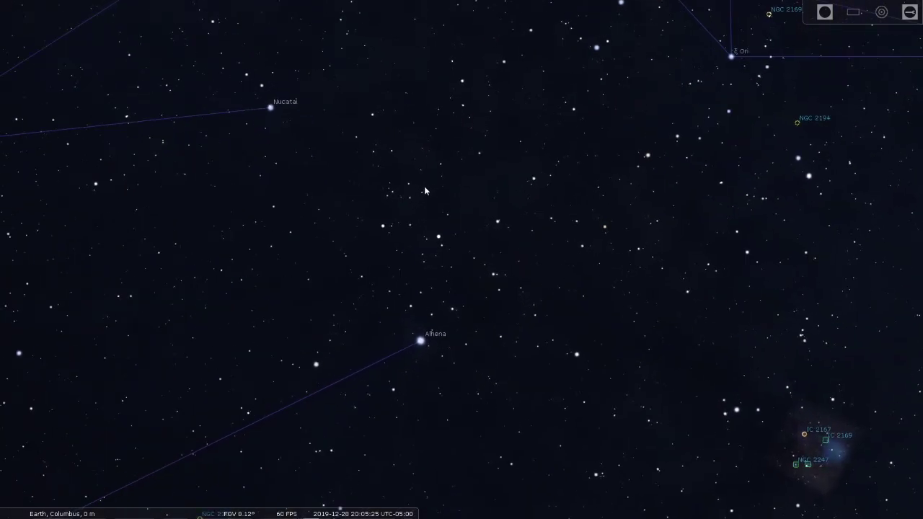
{"action": "scroll", "coordinate": [444, 246], "scroll_direction": "down", "scroll_amount": 2}
{"action": "scroll", "coordinate": [445, 248], "scroll_direction": "up", "scroll_amount": 4}
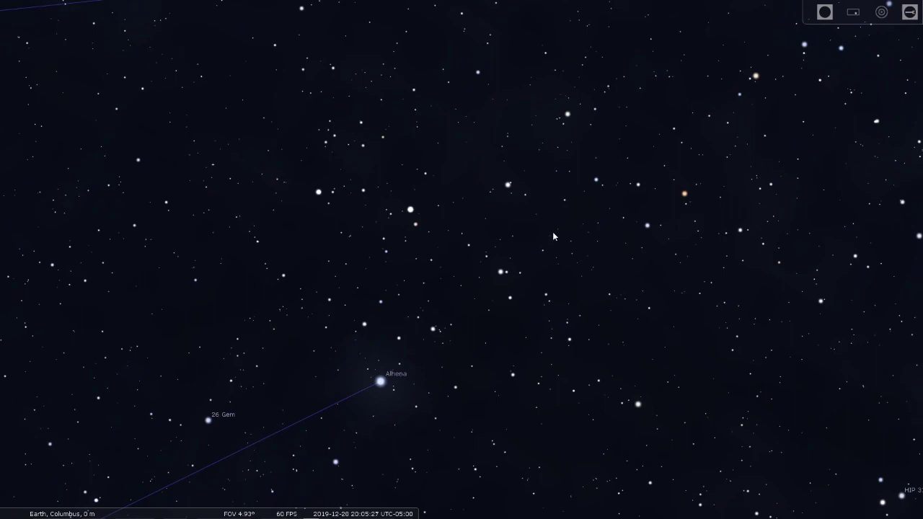
{"action": "left_click_drag", "start_coordinate": [553, 231], "coordinate": [281, 69]}
{"action": "left_click_drag", "start_coordinate": [517, 183], "coordinate": [248, 42]}
{"action": "mouse_move", "coordinate": [448, 245]}
{"action": "left_mouse_down"}
{"action": "mouse_move", "coordinate": [414, 172]}
{"action": "mouse_move", "coordinate": [392, 171]}
{"action": "mouse_move", "coordinate": [398, 180]}
{"action": "left_mouse_up"}
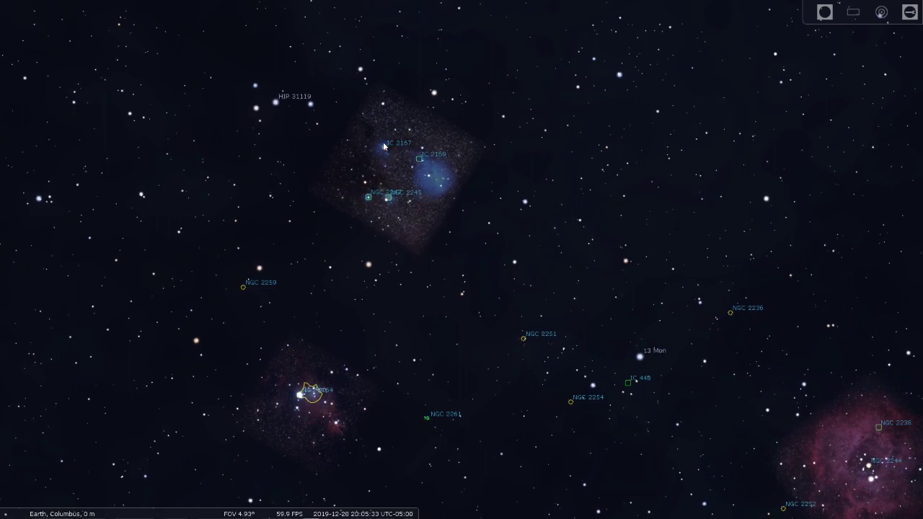
Select and centre IC 2167, then overlay the Oculars sensor frame around it.
{"action": "left_click", "coordinate": [384, 148]}
{"action": "key", "text": "space"}
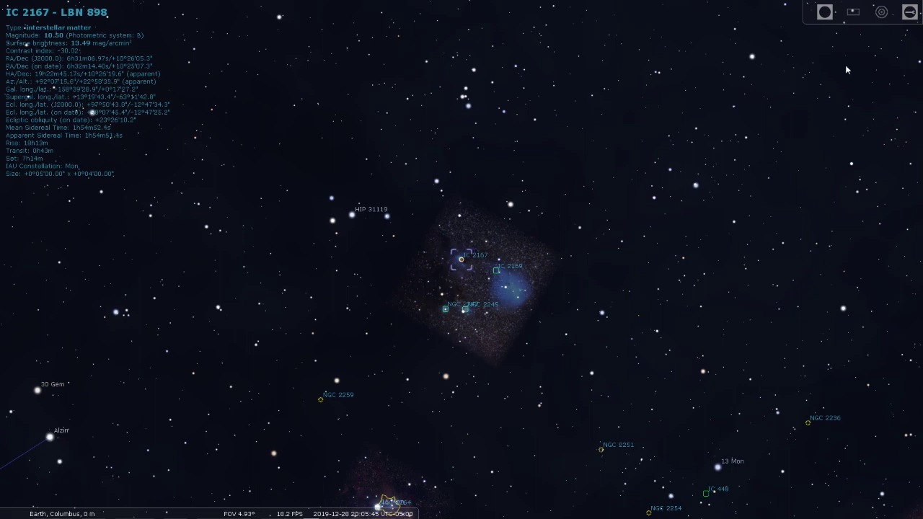
{"action": "left_click", "coordinate": [855, 15]}
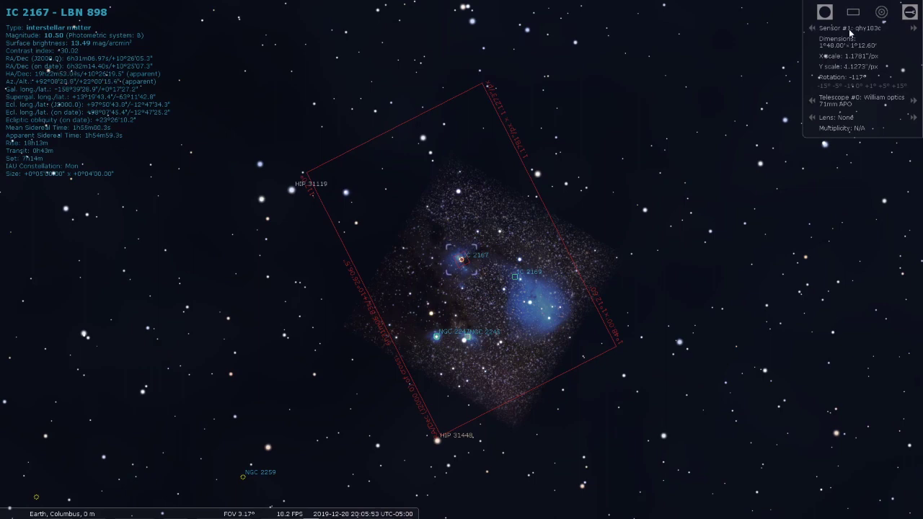
Choose the EOS 80D sensor and level its frame at 0° rotation around IC 2167.
{"action": "left_click", "coordinate": [912, 30]}
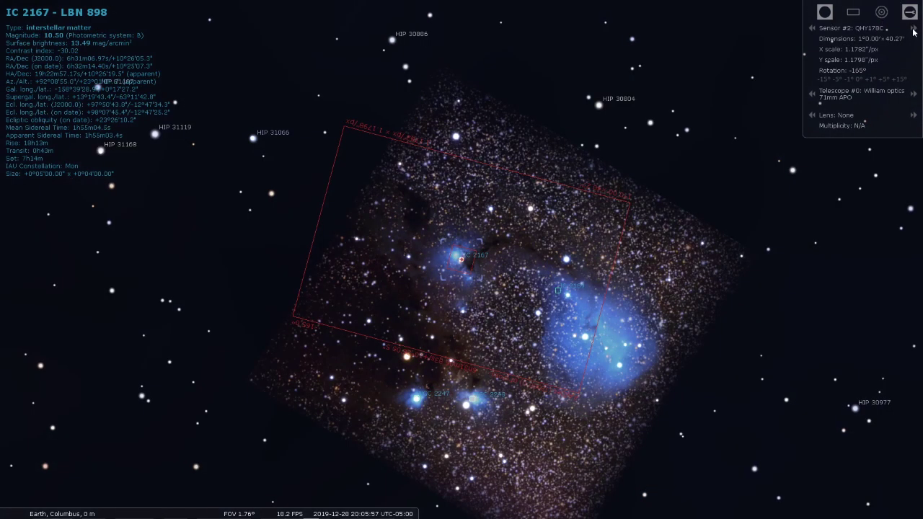
{"action": "left_click", "coordinate": [812, 28]}
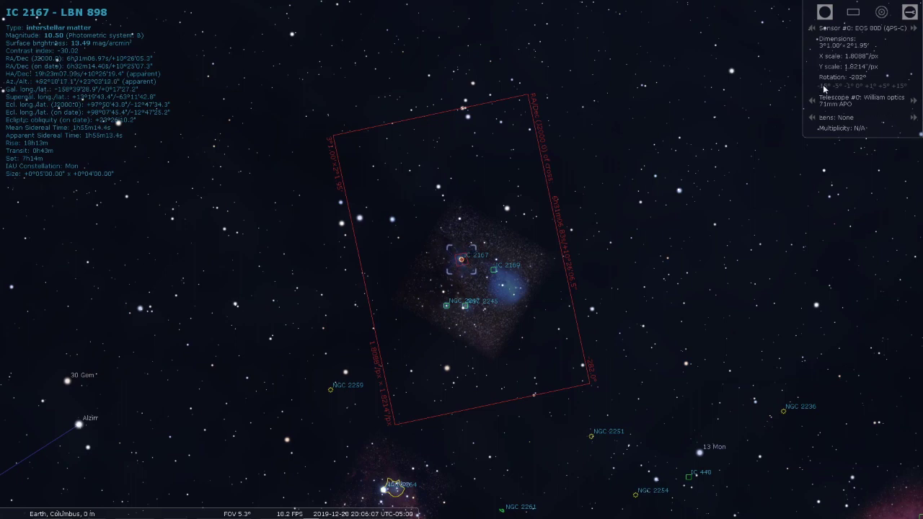
{"action": "left_click", "coordinate": [825, 86]}
{"action": "left_click", "coordinate": [825, 85]}
{"action": "left_click", "coordinate": [825, 86]}
{"action": "left_click", "coordinate": [826, 87]}
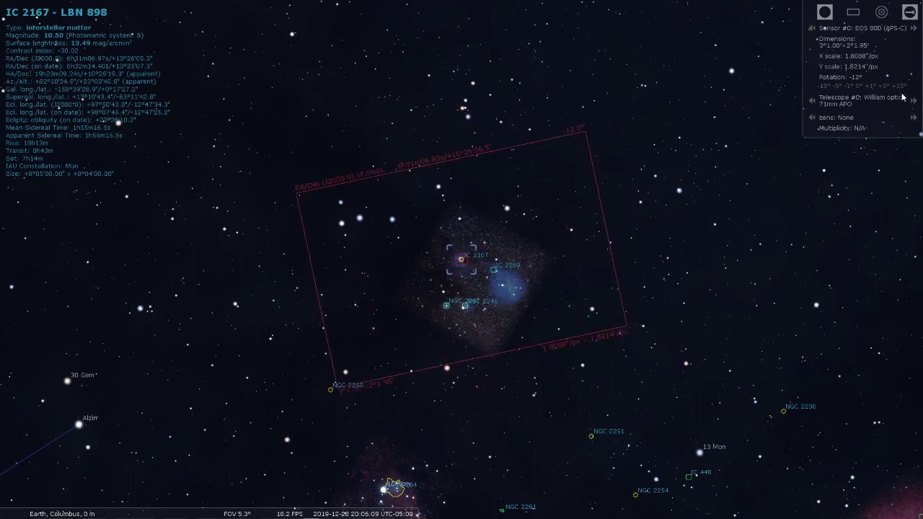
{"action": "left_click", "coordinate": [884, 87]}
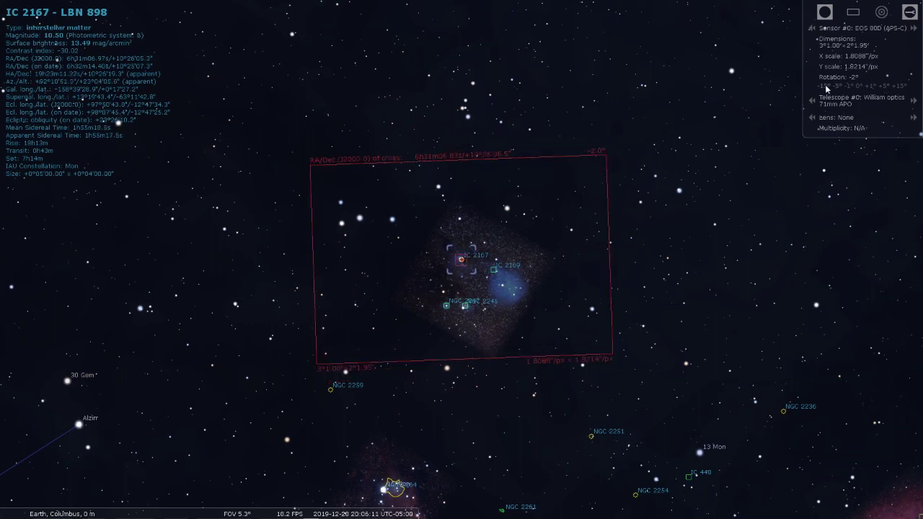
{"action": "left_click", "coordinate": [871, 86]}
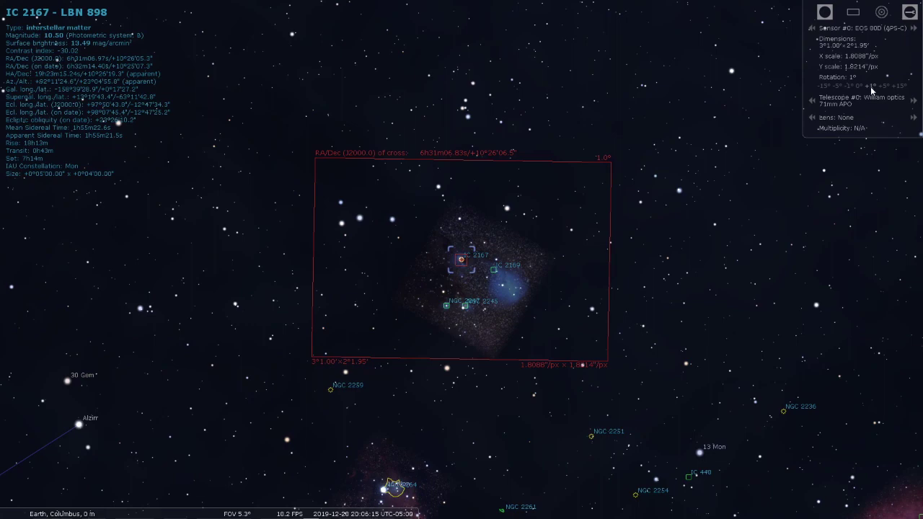
{"action": "left_click", "coordinate": [847, 87]}
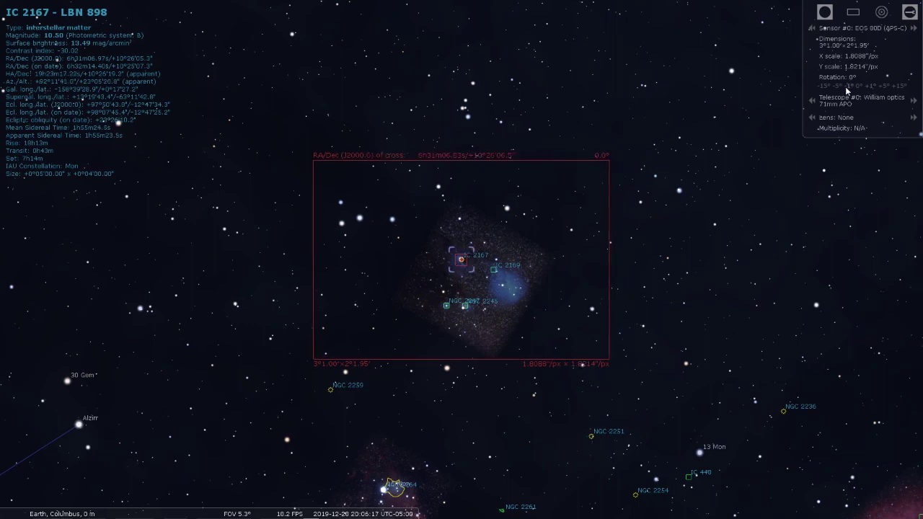
{"action": "mouse_move", "coordinate": [526, 262]}
{"action": "left_mouse_down"}
{"action": "mouse_move", "coordinate": [511, 235]}
{"action": "mouse_move", "coordinate": [513, 242]}
{"action": "left_mouse_up"}
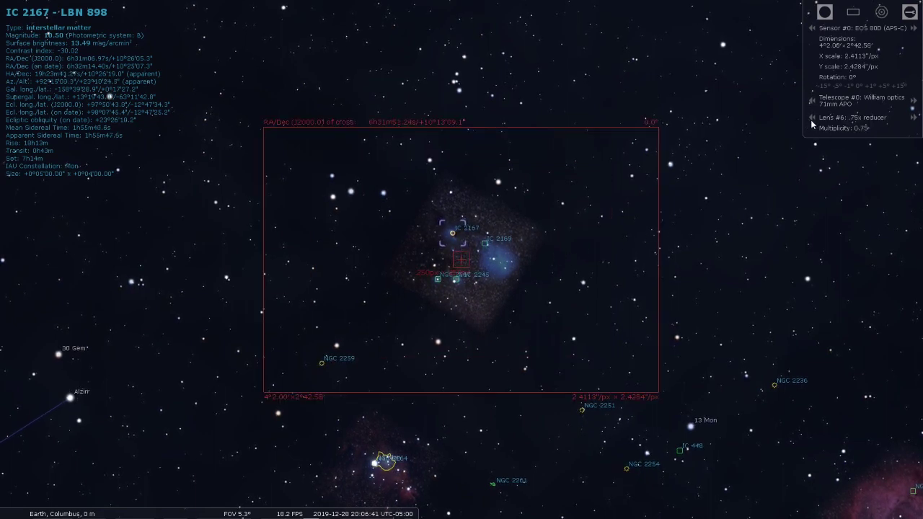
Set the lens back to None and the telescope to #1 comet hunter.
{"action": "left_click", "coordinate": [811, 119]}
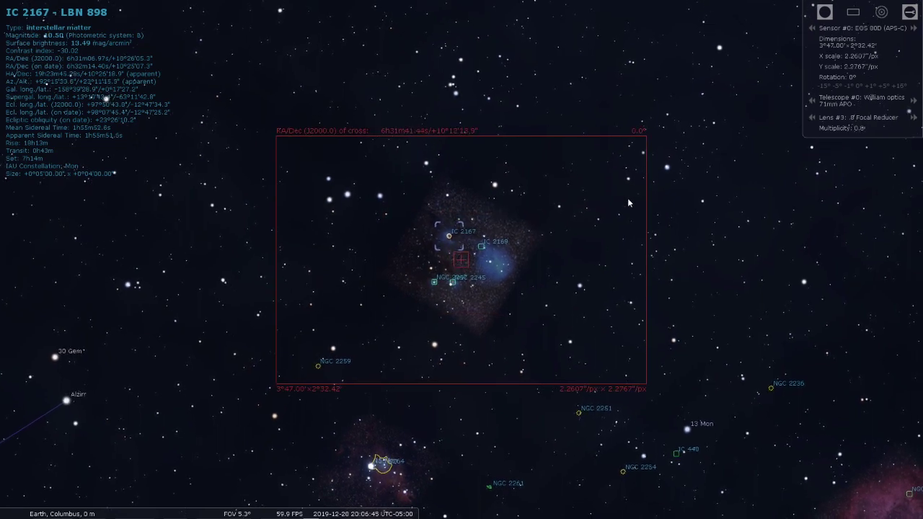
{"action": "left_click", "coordinate": [812, 118]}
{"action": "left_click", "coordinate": [812, 118]}
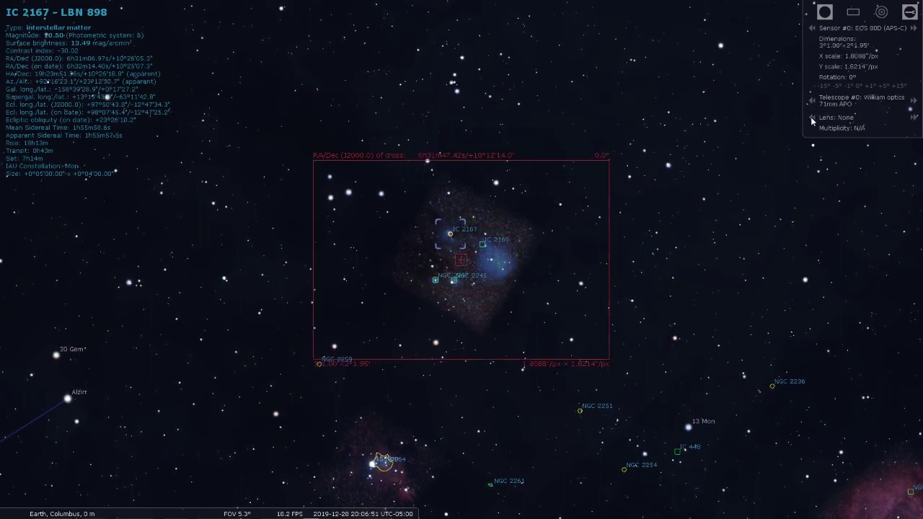
{"action": "left_click", "coordinate": [913, 100]}
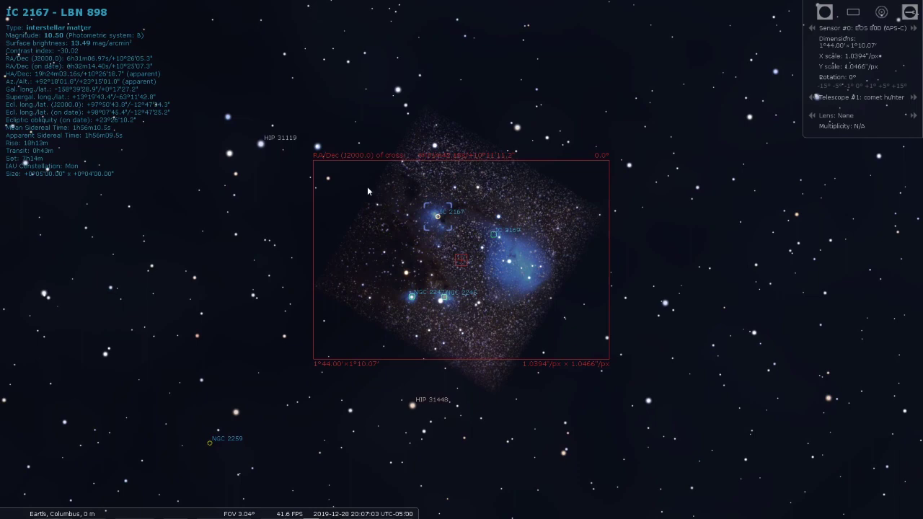
Clear the current selection and select IC 2169 inside the comet hunter frame.
{"action": "left_click", "coordinate": [445, 298]}
{"action": "right_click", "coordinate": [519, 265]}
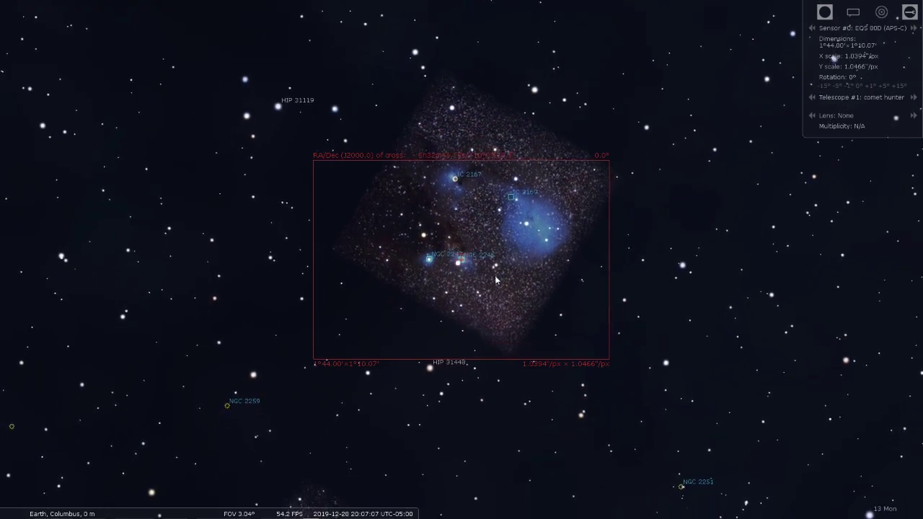
{"action": "left_click", "coordinate": [493, 246]}
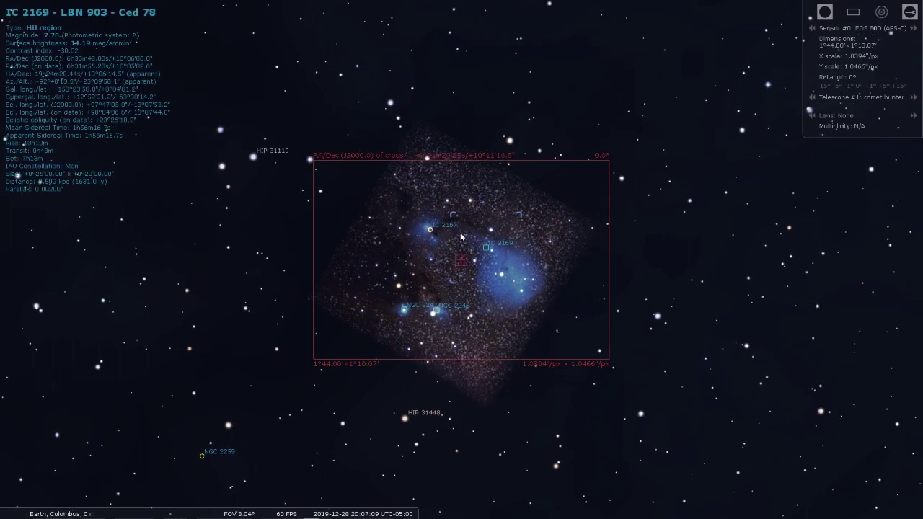
{"action": "left_click_drag", "start_coordinate": [459, 234], "coordinate": [467, 239]}
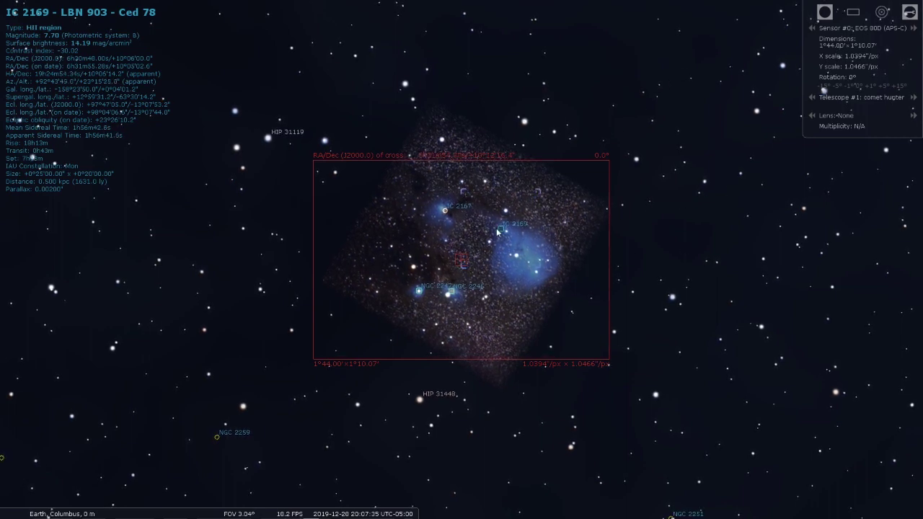
Rotate the EOS 80D sensor frame to 15° and recentre IC 2169 within it.
{"action": "left_click_drag", "start_coordinate": [497, 231], "coordinate": [488, 240]}
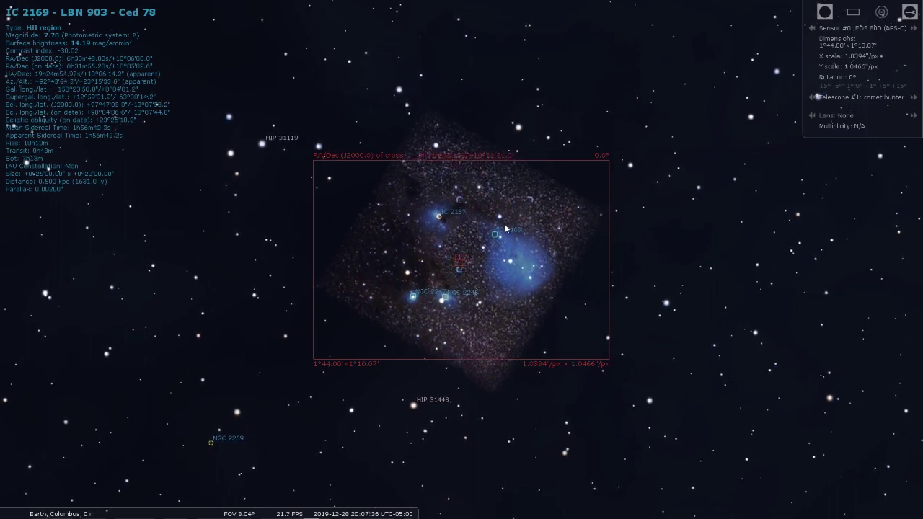
{"action": "left_click", "coordinate": [885, 86]}
{"action": "left_click", "coordinate": [886, 86]}
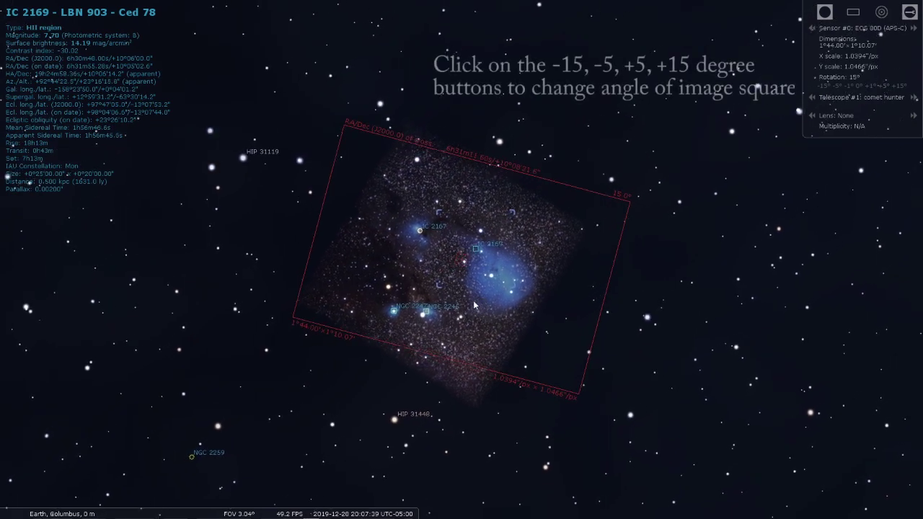
{"action": "left_click_drag", "start_coordinate": [474, 306], "coordinate": [483, 274]}
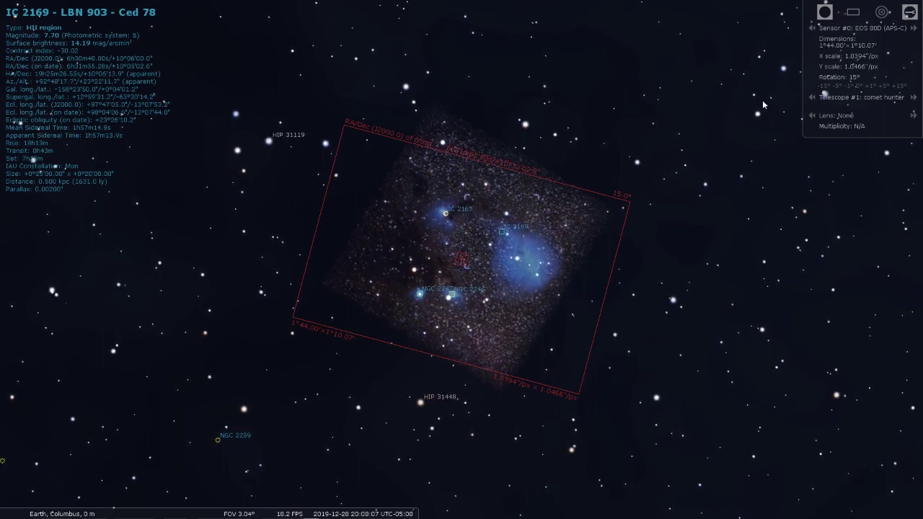
Step through the Orion Optics Newtonian to the Astrotech RC telescope and reposition the nebula.
{"action": "left_click", "coordinate": [912, 98]}
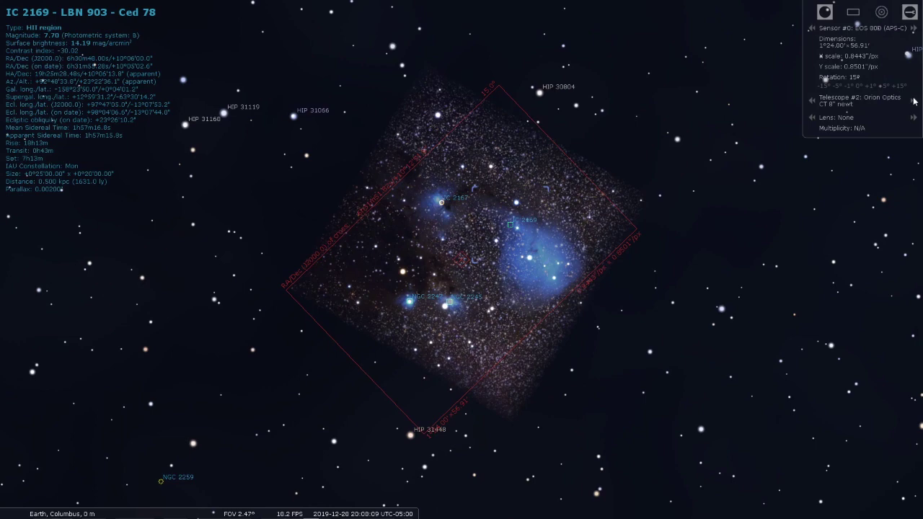
{"action": "left_click", "coordinate": [913, 101]}
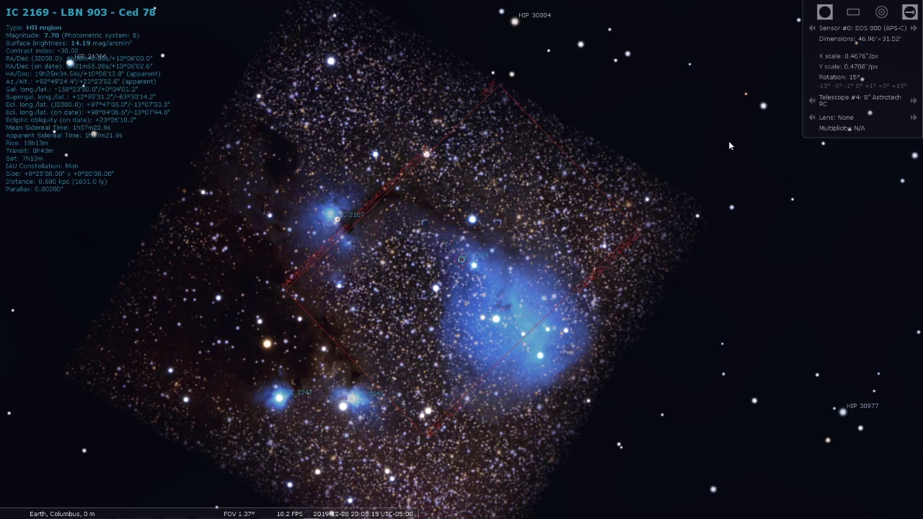
{"action": "mouse_move", "coordinate": [537, 255]}
{"action": "left_mouse_down"}
{"action": "mouse_move", "coordinate": [509, 193]}
{"action": "mouse_move", "coordinate": [519, 206]}
{"action": "left_mouse_up"}
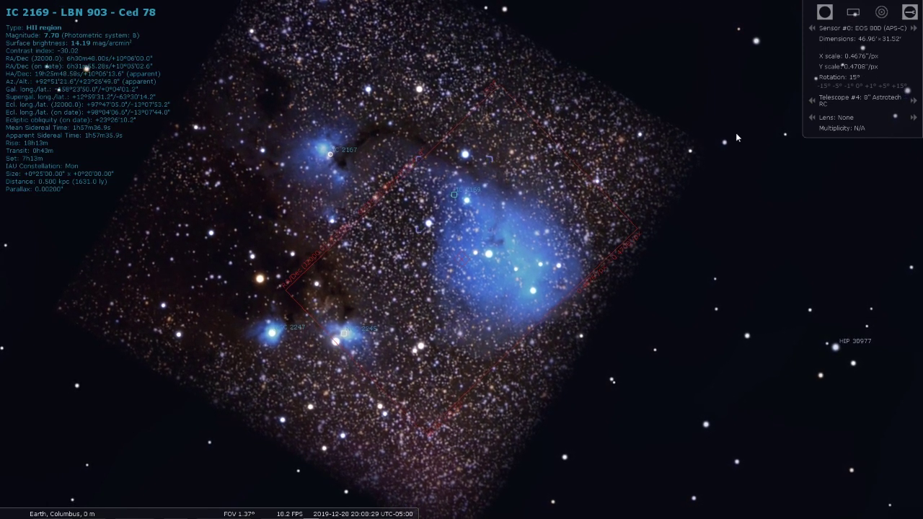
Fine-tune the nebula's position in the frame and return to the comet hunter telescope.
{"action": "left_click_drag", "start_coordinate": [550, 203], "coordinate": [533, 211]}
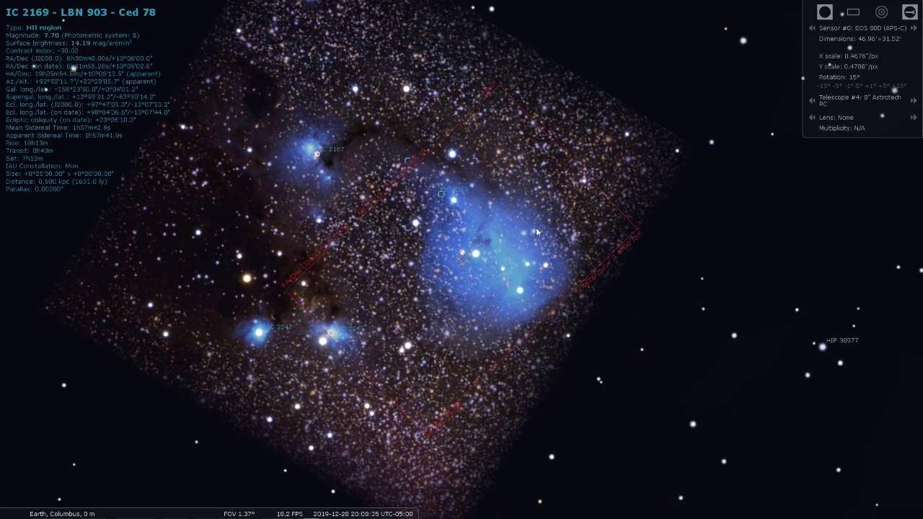
{"action": "left_click_drag", "start_coordinate": [543, 225], "coordinate": [509, 236]}
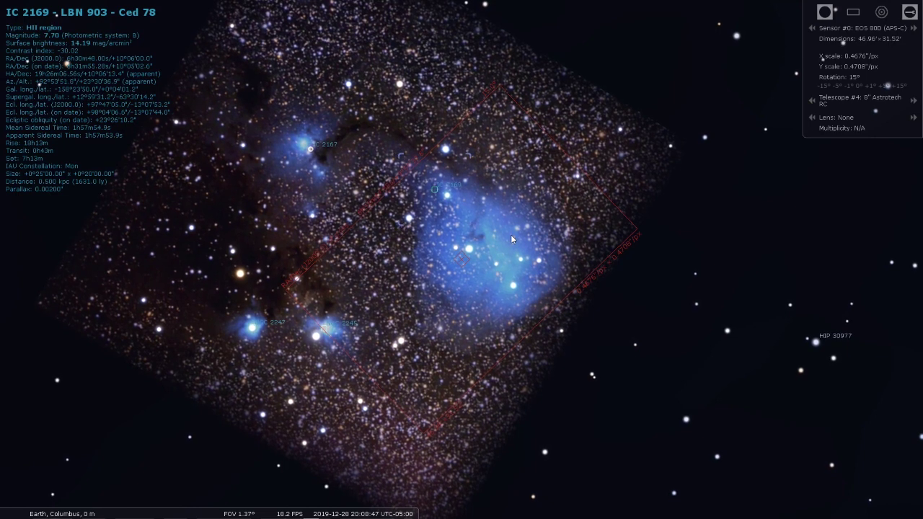
{"action": "left_click_drag", "start_coordinate": [493, 221], "coordinate": [478, 235]}
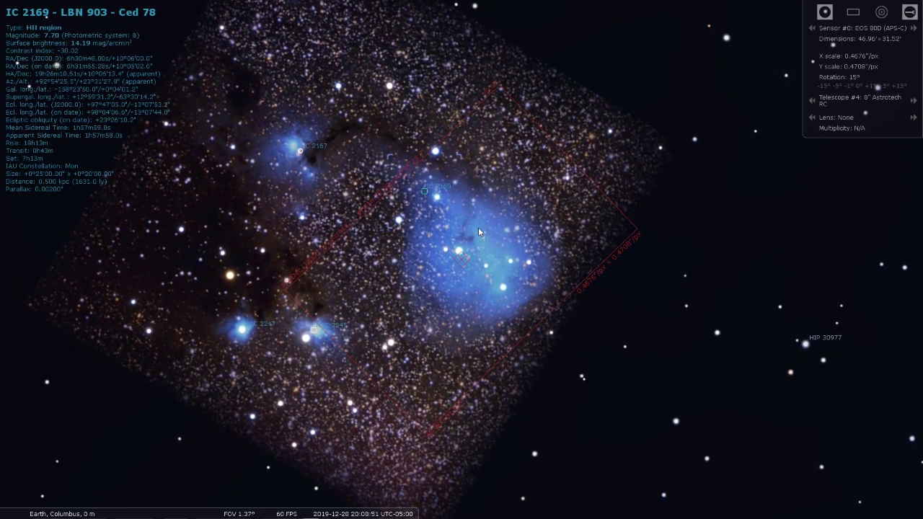
{"action": "left_click_drag", "start_coordinate": [478, 228], "coordinate": [478, 238]}
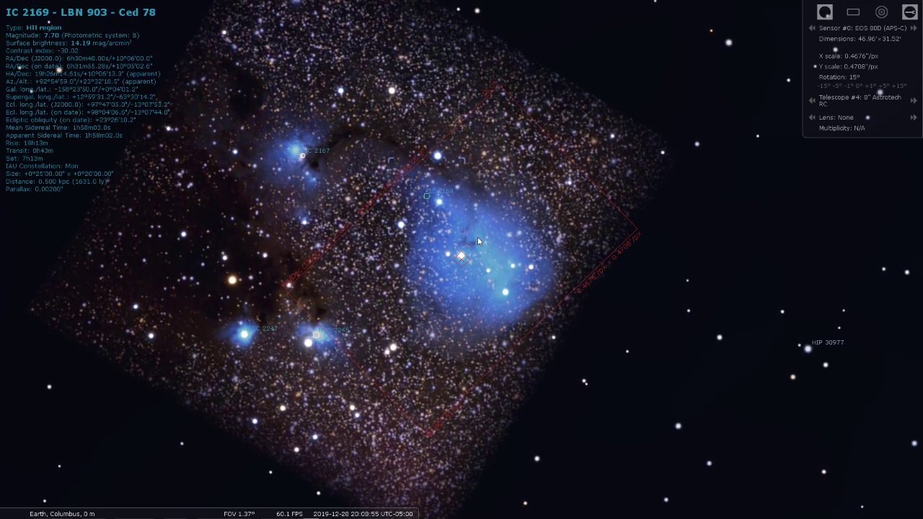
{"action": "left_click", "coordinate": [812, 100]}
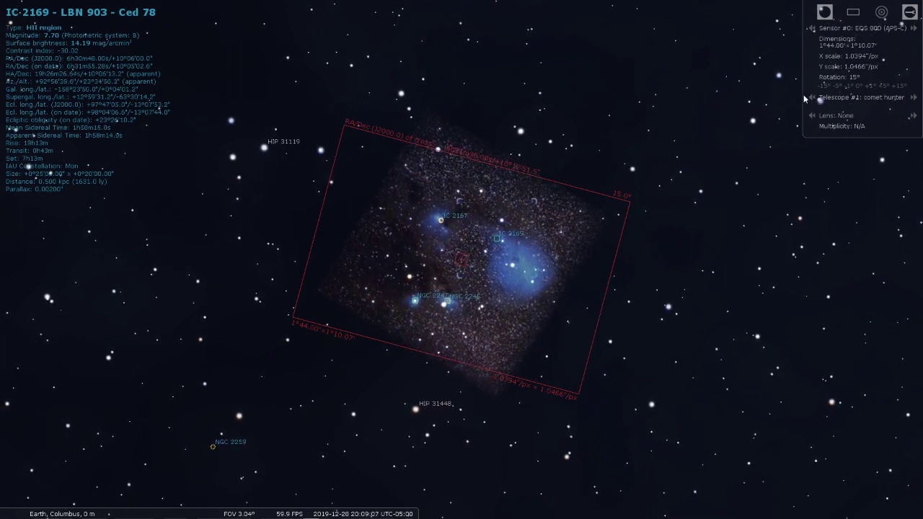
Reset the EOS 80D frame rotation to 0°, recentre the sky slightly, and open the Oculars settings.
{"action": "left_click", "coordinate": [821, 85]}
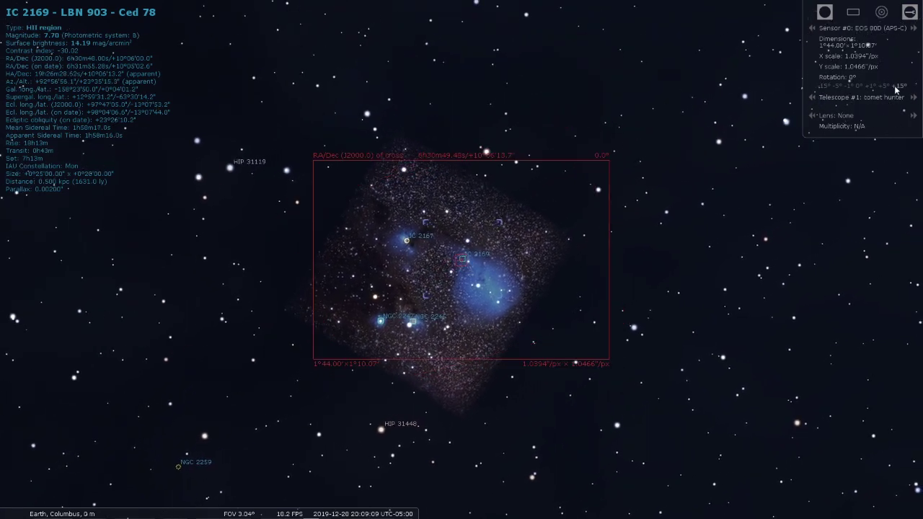
{"action": "left_click_drag", "start_coordinate": [437, 261], "coordinate": [470, 251]}
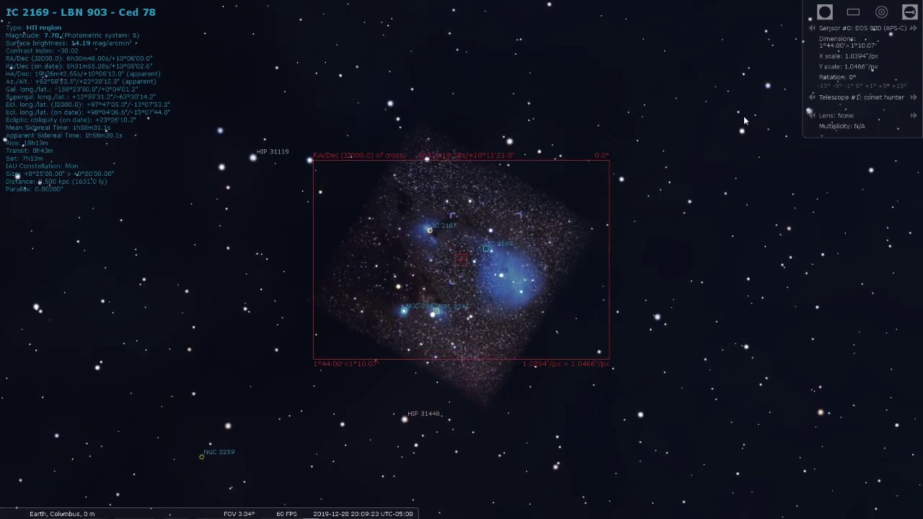
{"action": "left_click", "coordinate": [909, 14]}
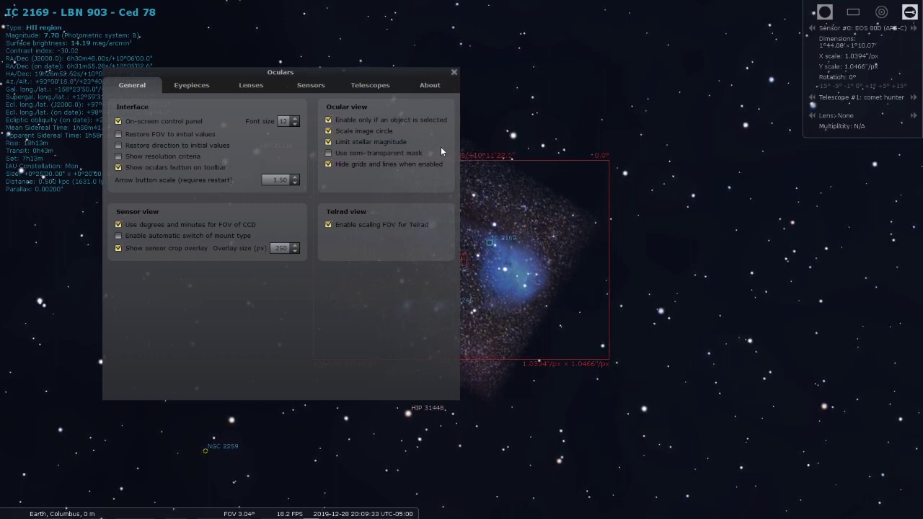
Add a telescope named 11" RASA with 400 mm focal length and 350 mm diameter.
{"action": "left_click", "coordinate": [365, 86]}
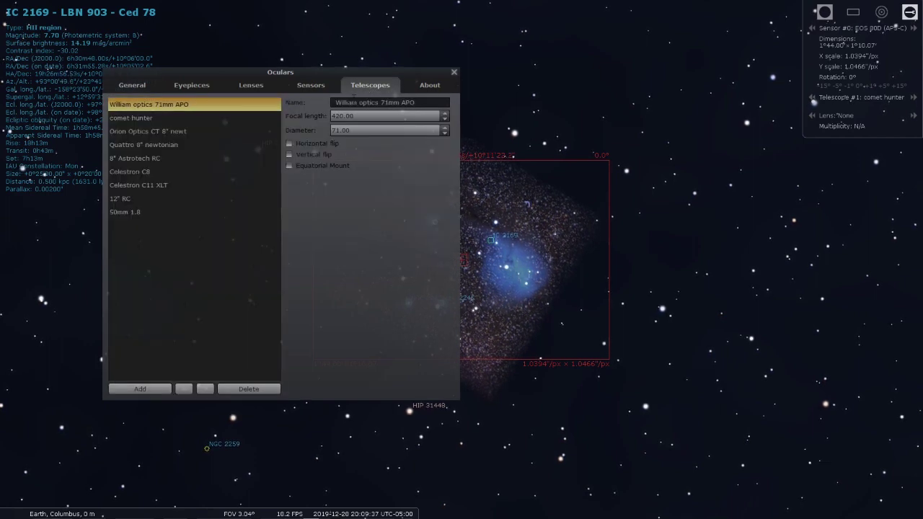
{"action": "left_click", "coordinate": [135, 389]}
{"action": "left_click_drag", "start_coordinate": [381, 102], "coordinate": [313, 106]}
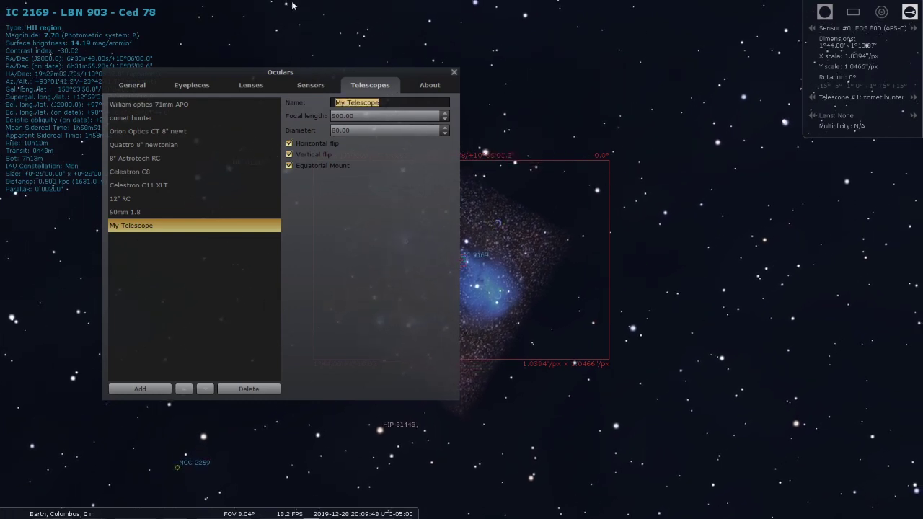
{"action": "type", "text": "11\" RASA"}
{"action": "key", "text": "Tab"}
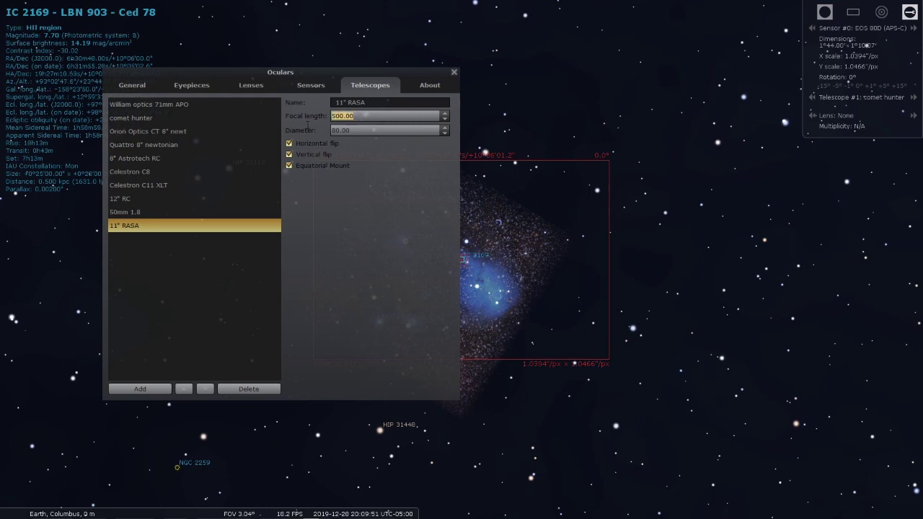
{"action": "type", "text": "400.00"}
{"action": "left_click", "coordinate": [365, 132]}
{"action": "left_click_drag", "start_coordinate": [344, 130], "coordinate": [323, 135]}
{"action": "key", "text": "BackSpace"}
{"action": "type", "text": "35"}
{"action": "double_click", "coordinate": [349, 129]}
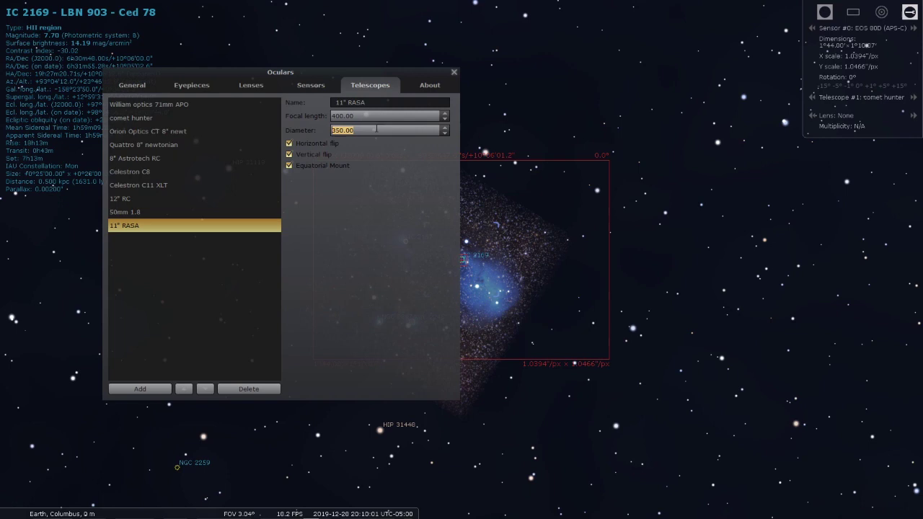
{"action": "left_click", "coordinate": [383, 130]}
Close the settings and step through the telescopes, settling on the Celestron C11 XLT.
{"action": "left_click", "coordinate": [452, 74]}
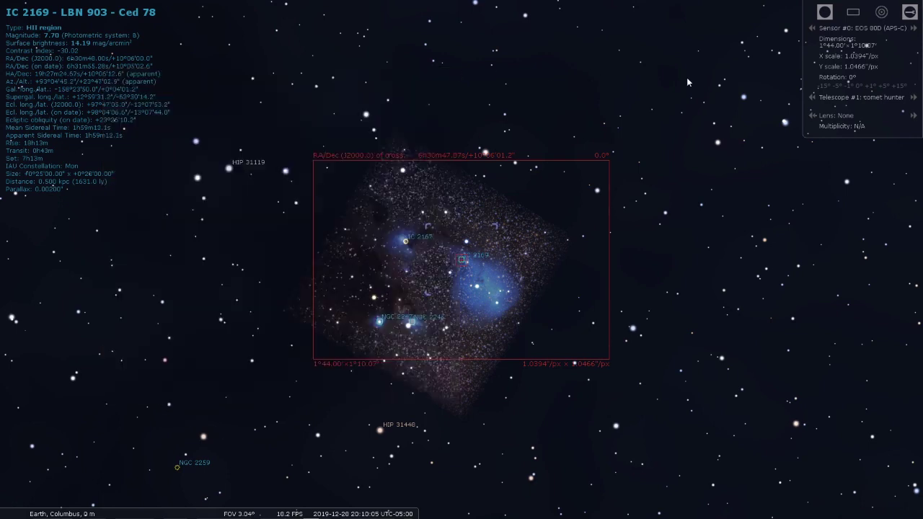
{"action": "left_click", "coordinate": [811, 99]}
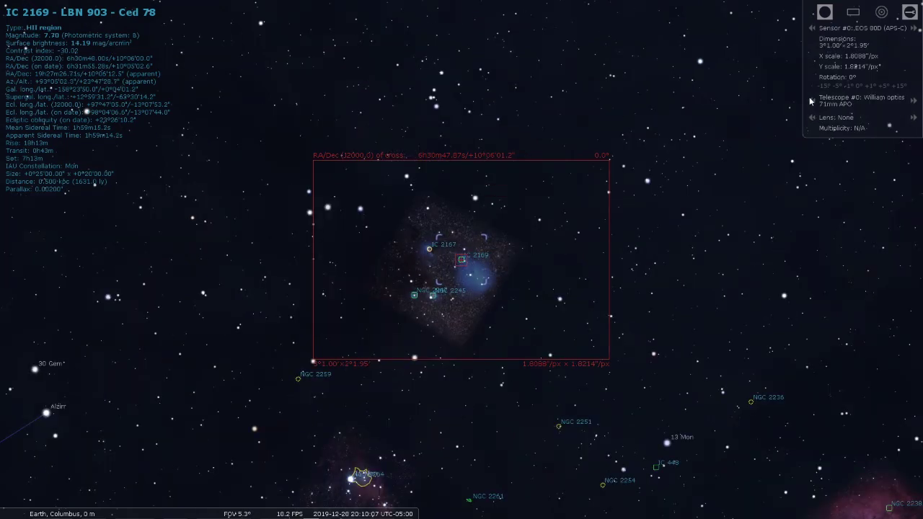
{"action": "left_click", "coordinate": [913, 101]}
{"action": "left_click", "coordinate": [913, 101]}
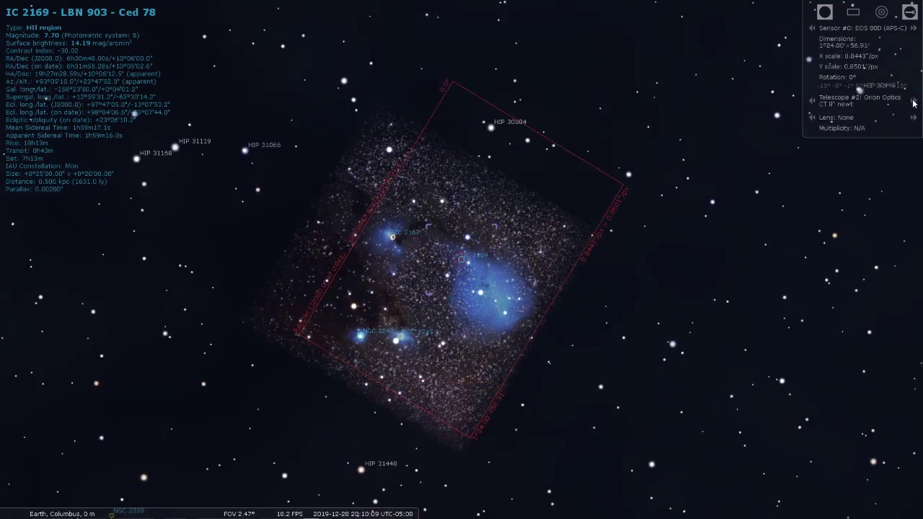
{"action": "left_click", "coordinate": [913, 101]}
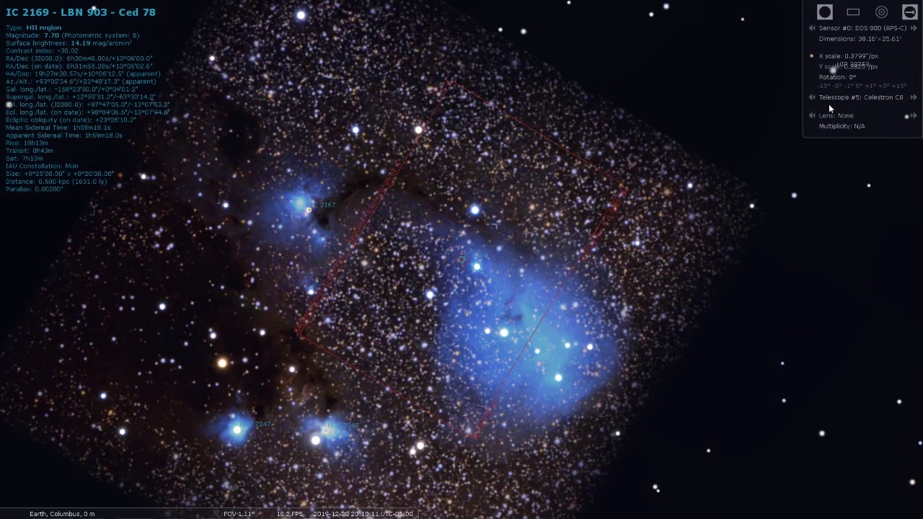
{"action": "left_click", "coordinate": [911, 101]}
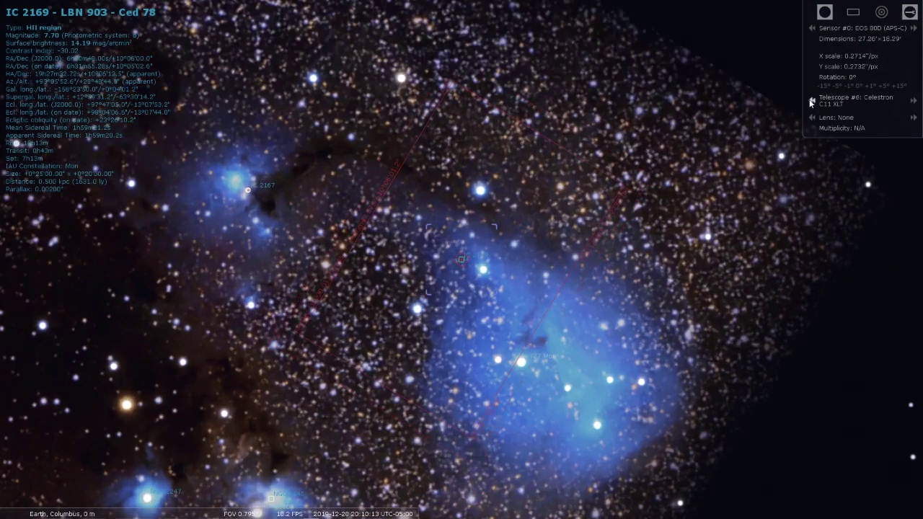
{"action": "left_click", "coordinate": [913, 101]}
{"action": "left_click", "coordinate": [913, 101]}
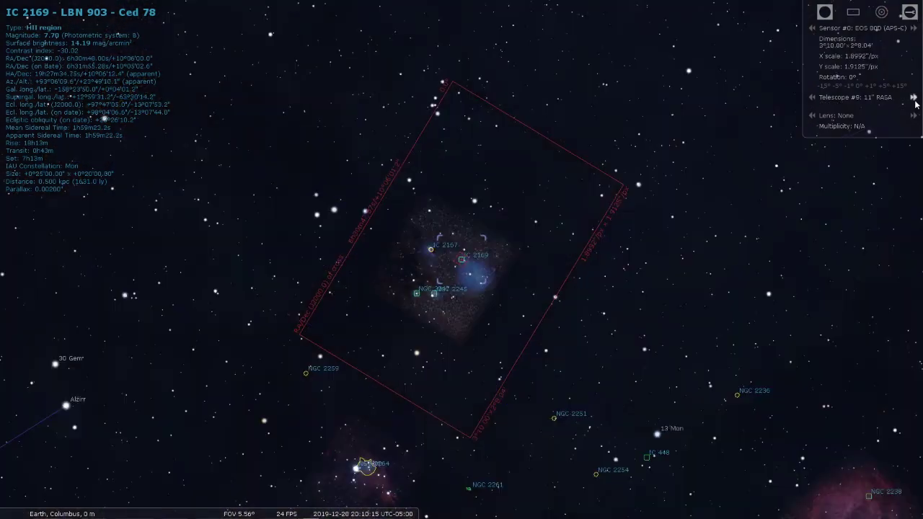
{"action": "left_click", "coordinate": [811, 99]}
{"action": "left_click", "coordinate": [812, 98]}
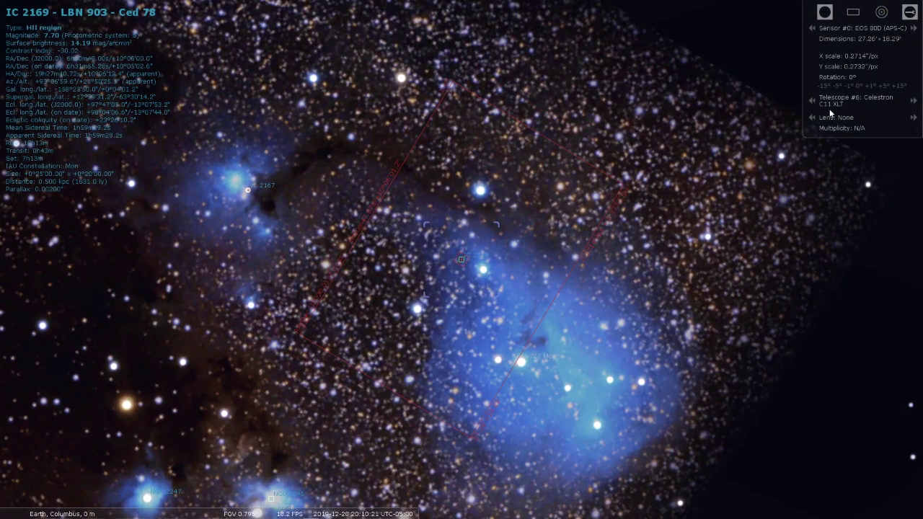
Position the nebula core in the frame and select the star V727 Mon.
{"action": "left_click_drag", "start_coordinate": [464, 311], "coordinate": [373, 212]}
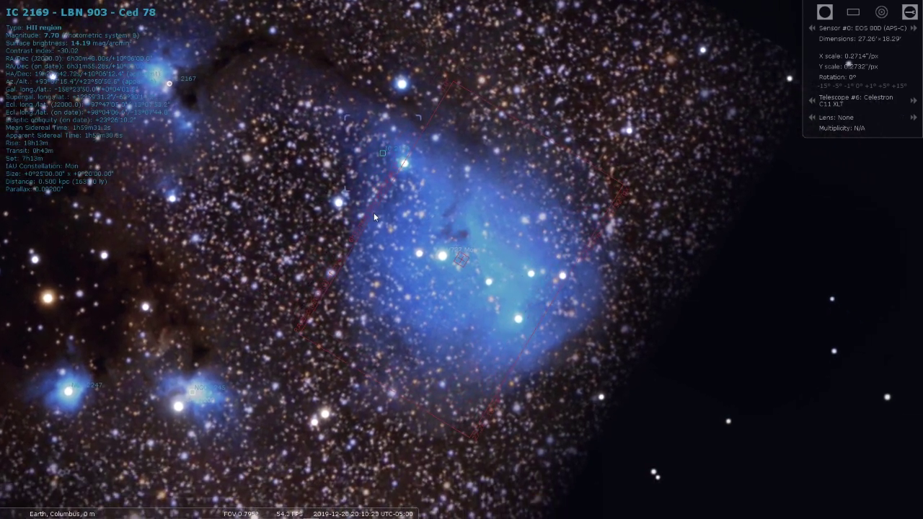
{"action": "left_click_drag", "start_coordinate": [493, 232], "coordinate": [497, 246]}
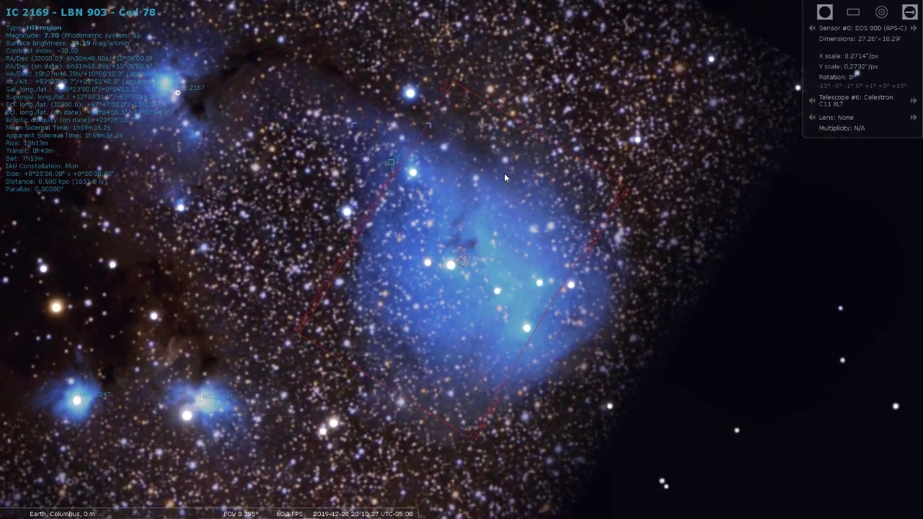
{"action": "mouse_move", "coordinate": [504, 173]}
{"action": "left_mouse_down"}
{"action": "mouse_move", "coordinate": [495, 192]}
{"action": "mouse_move", "coordinate": [508, 165]}
{"action": "left_mouse_up"}
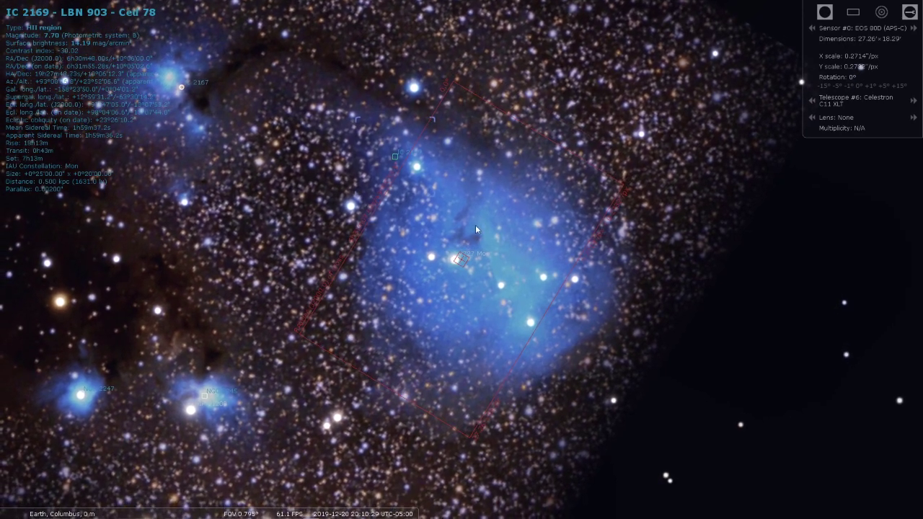
{"action": "left_click_drag", "start_coordinate": [437, 255], "coordinate": [440, 251]}
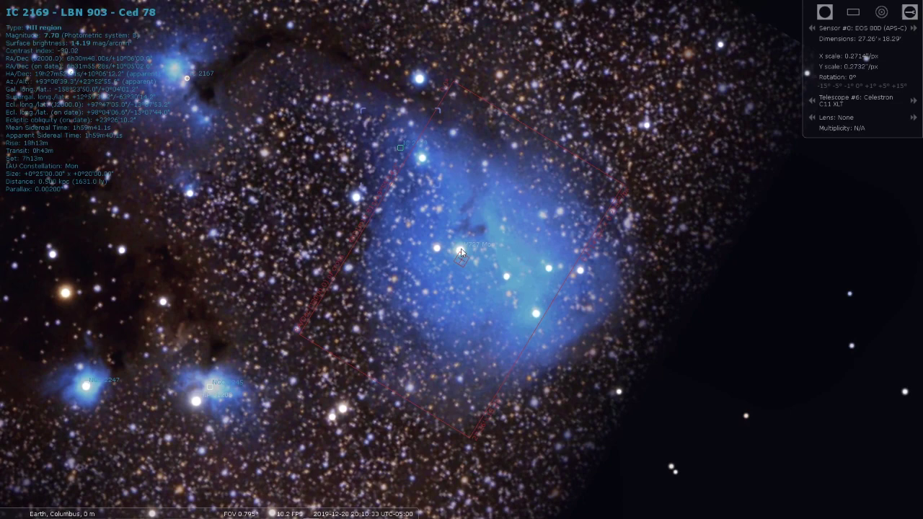
{"action": "left_click", "coordinate": [461, 250]}
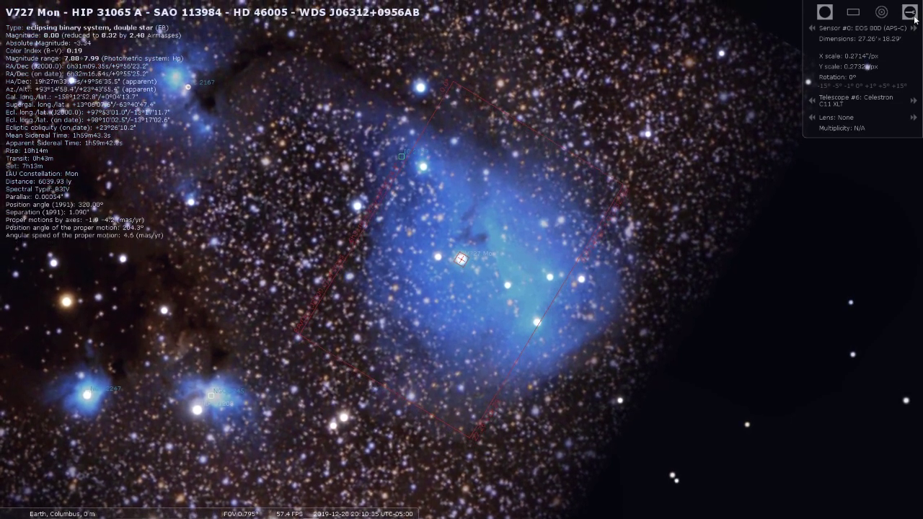
Add a 4096×4096 'My CCD' sensor with 9 µm pixels and close the Oculars settings.
{"action": "left_click", "coordinate": [912, 15]}
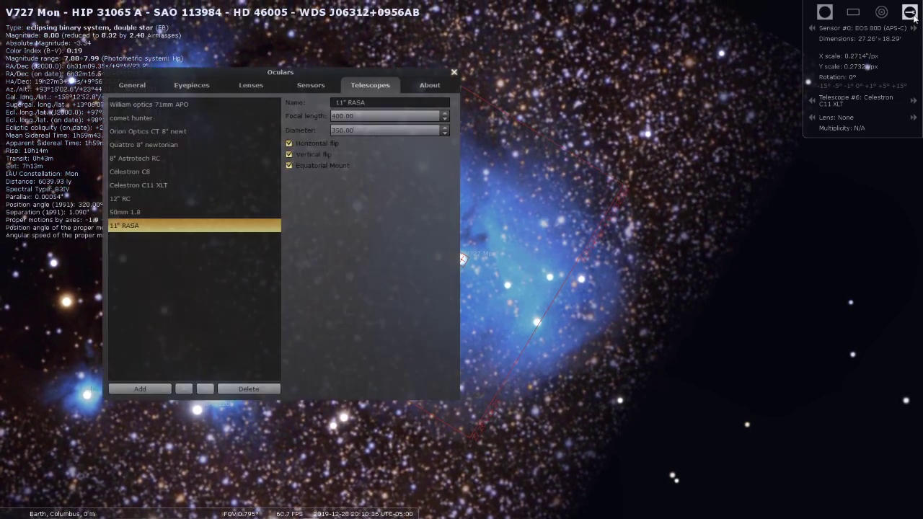
{"action": "left_click", "coordinate": [321, 85]}
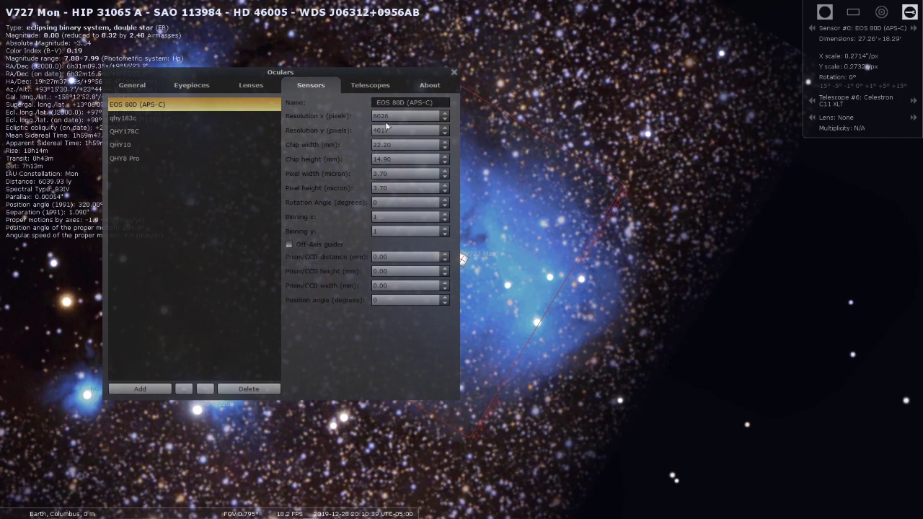
{"action": "left_click", "coordinate": [144, 387]}
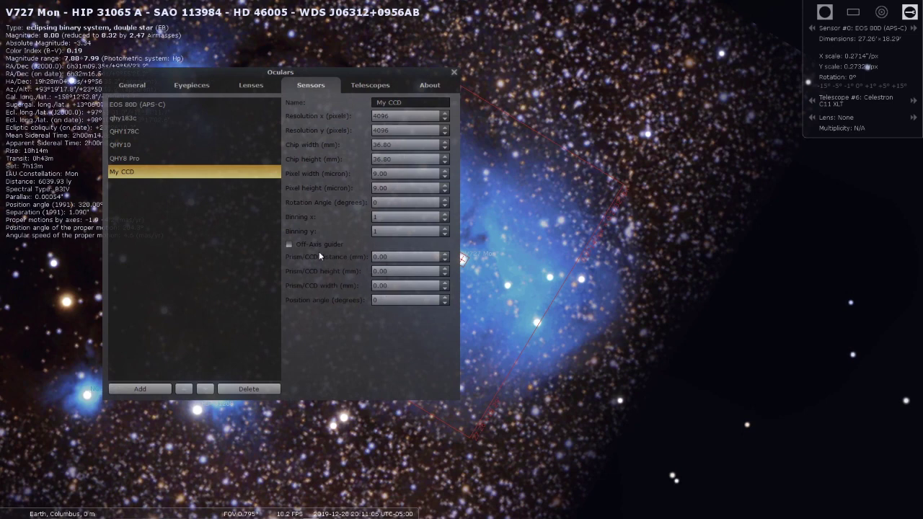
{"action": "left_click", "coordinate": [453, 74]}
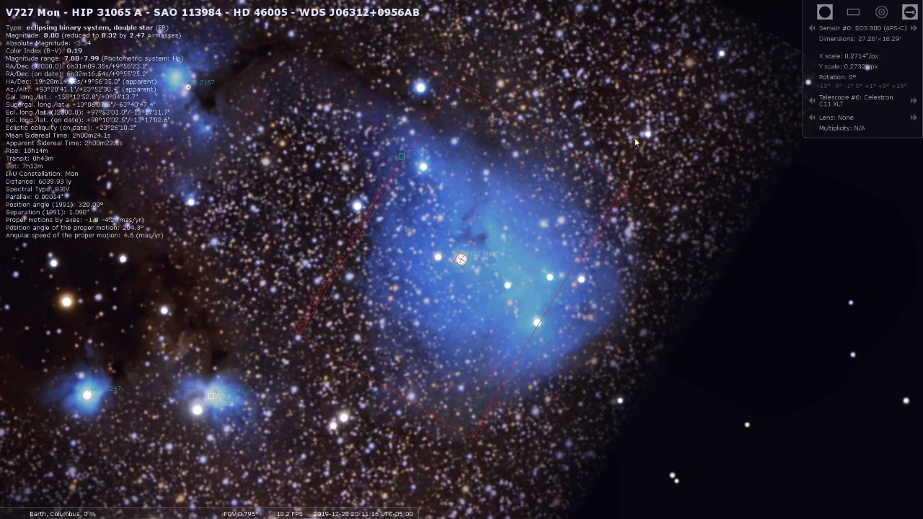
Zoom out from 5.4° to about 36.7° FOV, selecting a faint Canis Minor star along the way.
{"action": "scroll", "coordinate": [499, 178], "scroll_direction": "down", "scroll_amount": 5}
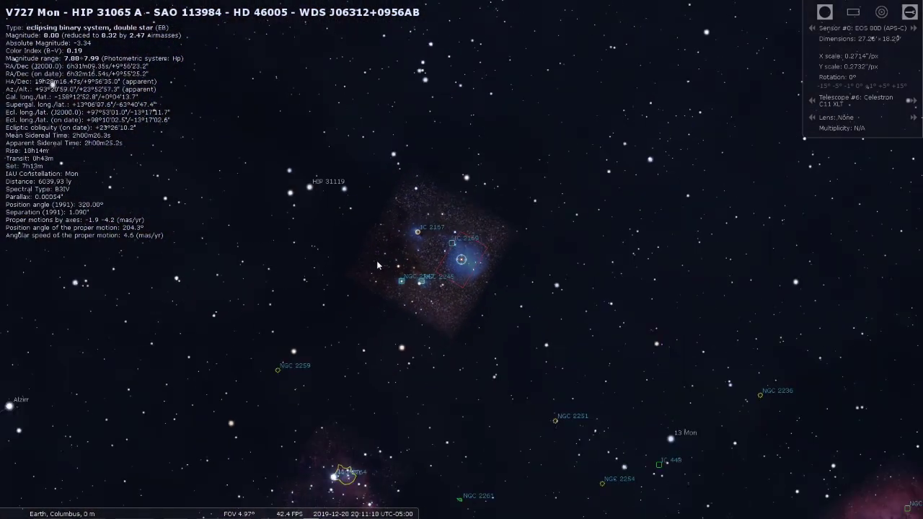
{"action": "scroll", "coordinate": [377, 263], "scroll_direction": "down", "scroll_amount": 2}
{"action": "left_click_drag", "start_coordinate": [376, 265], "coordinate": [388, 199]}
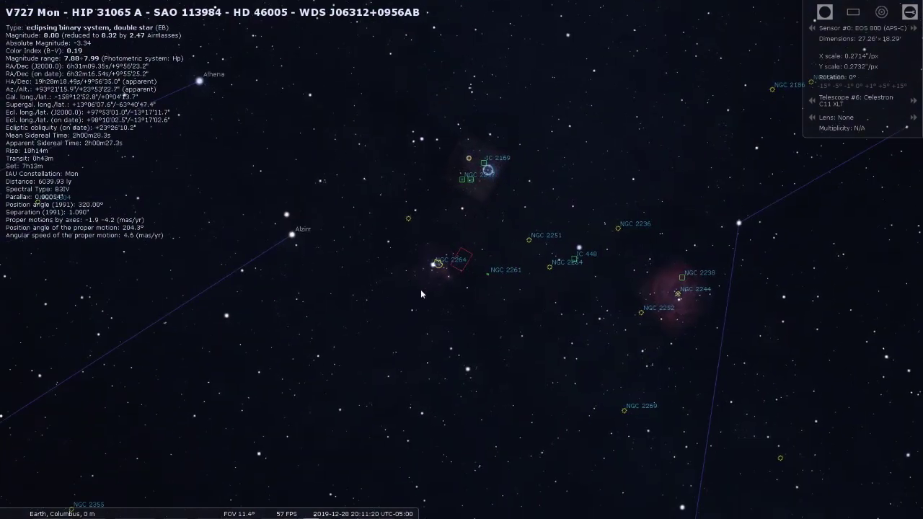
{"action": "left_click_drag", "start_coordinate": [420, 289], "coordinate": [461, 135]}
{"action": "left_click", "coordinate": [426, 275]}
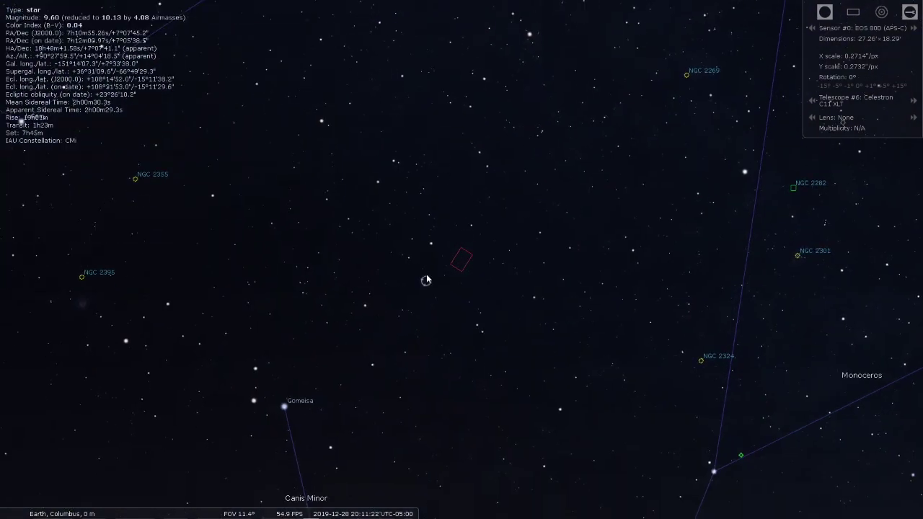
{"action": "scroll", "coordinate": [427, 274], "scroll_direction": "down", "scroll_amount": 2}
{"action": "scroll", "coordinate": [427, 274], "scroll_direction": "down", "scroll_amount": 3}
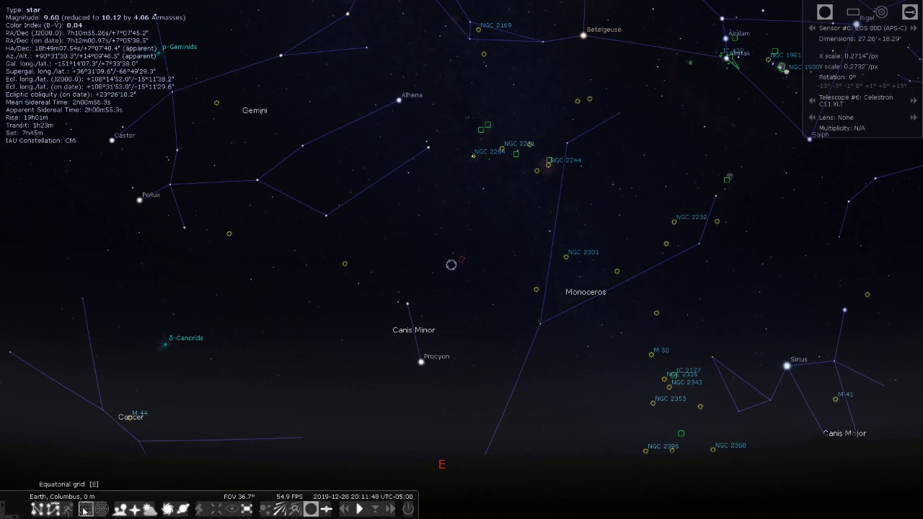
Turn on the equatorial coordinate grid and adjust the view.
{"action": "left_click", "coordinate": [84, 510]}
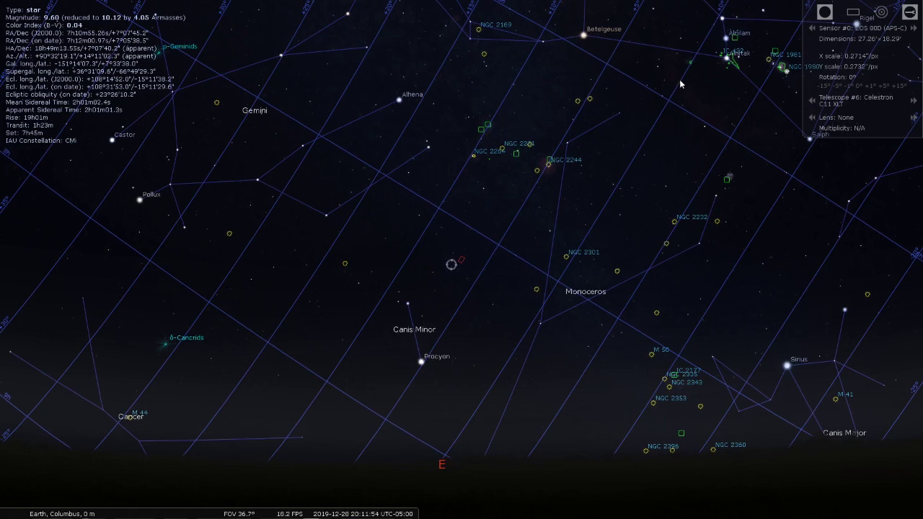
{"action": "left_click_drag", "start_coordinate": [682, 82], "coordinate": [491, 209]}
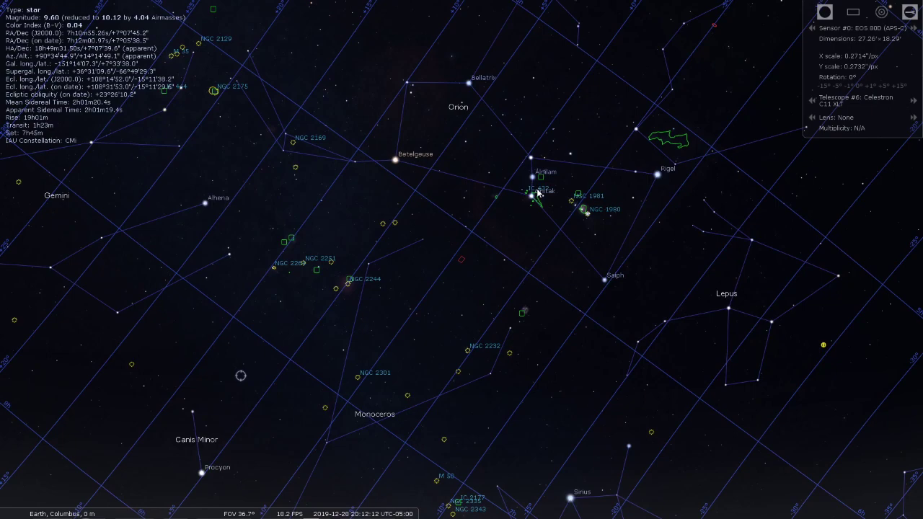
{"action": "scroll", "coordinate": [531, 188], "scroll_direction": "up", "scroll_amount": 5}
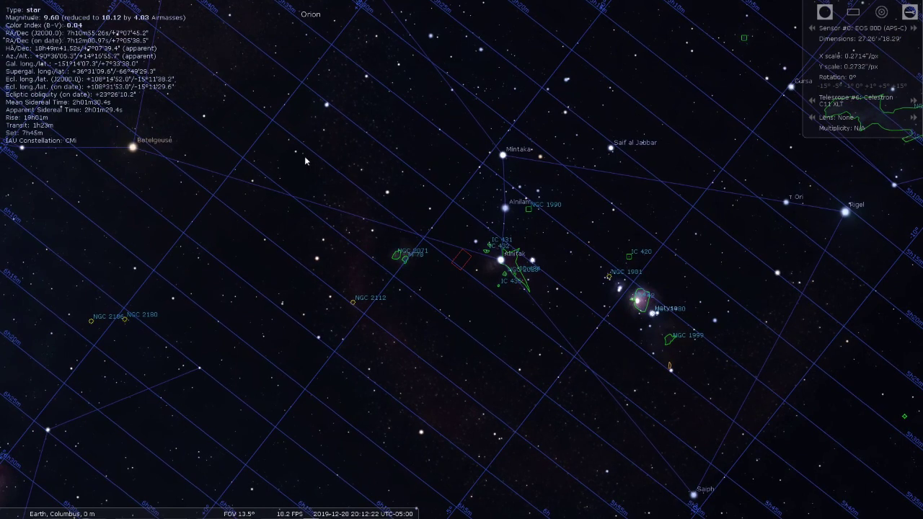
{"action": "scroll", "coordinate": [452, 237], "scroll_direction": "down", "scroll_amount": 4}
{"action": "scroll", "coordinate": [455, 249], "scroll_direction": "up", "scroll_amount": 1}
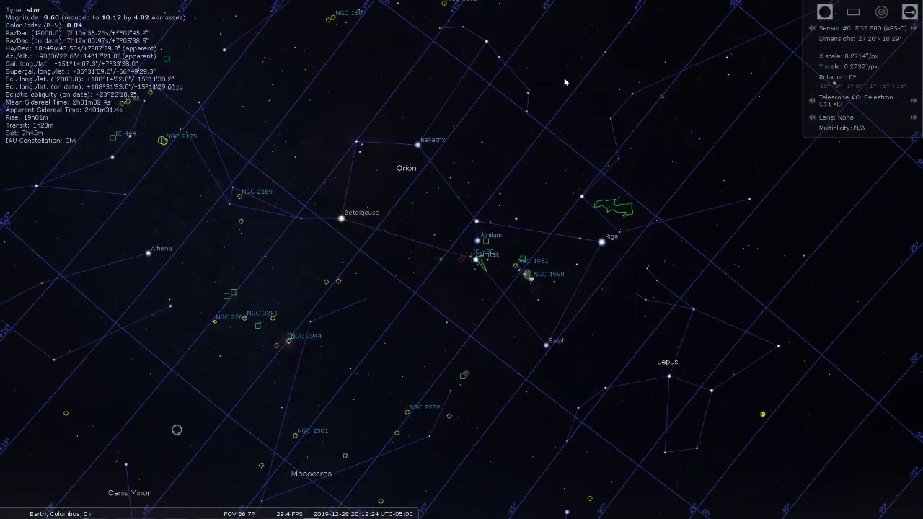
Pan from Orion across Cetus to Pisces and briefly zoom in on λ Psc.
{"action": "left_click_drag", "start_coordinate": [565, 82], "coordinate": [444, 237]}
{"action": "left_click_drag", "start_coordinate": [579, 173], "coordinate": [308, 235]}
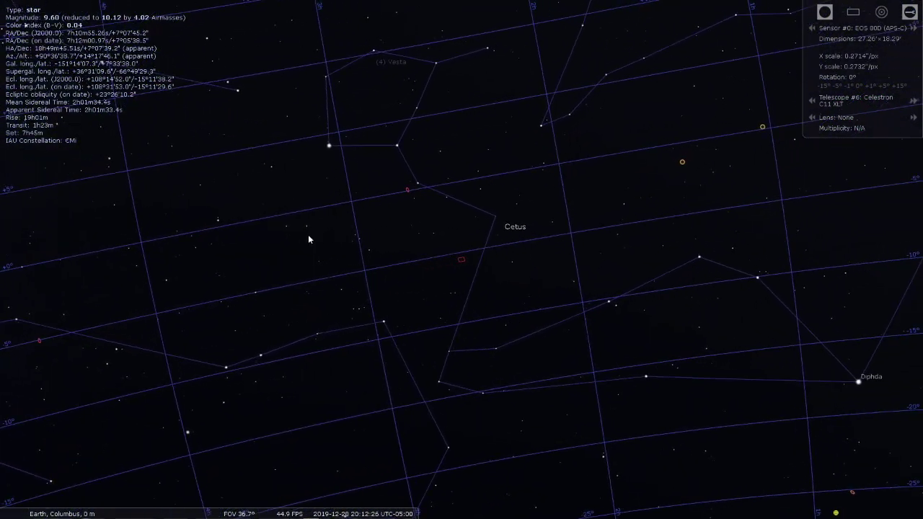
{"action": "left_click_drag", "start_coordinate": [640, 171], "coordinate": [447, 199]}
{"action": "left_click_drag", "start_coordinate": [540, 198], "coordinate": [406, 196]}
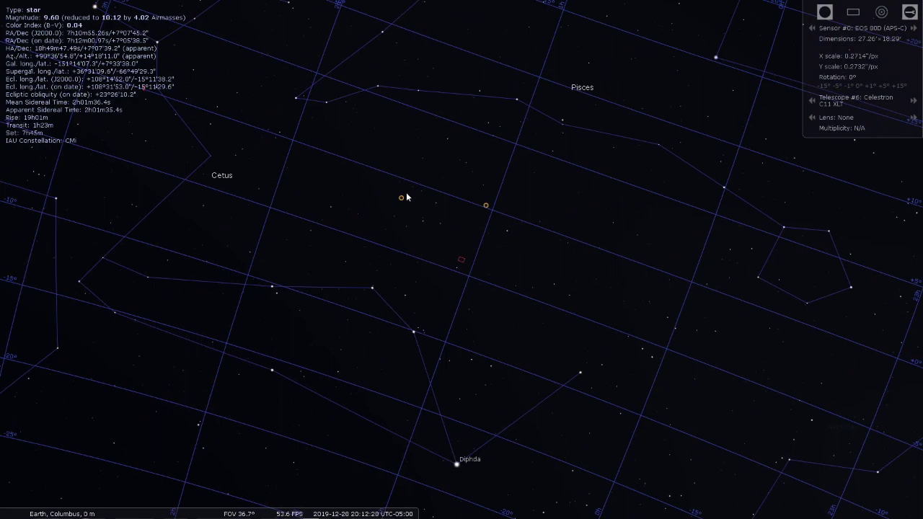
{"action": "mouse_move", "coordinate": [538, 254]}
{"action": "left_mouse_down"}
{"action": "mouse_move", "coordinate": [507, 226]}
{"action": "mouse_move", "coordinate": [497, 193]}
{"action": "left_mouse_up"}
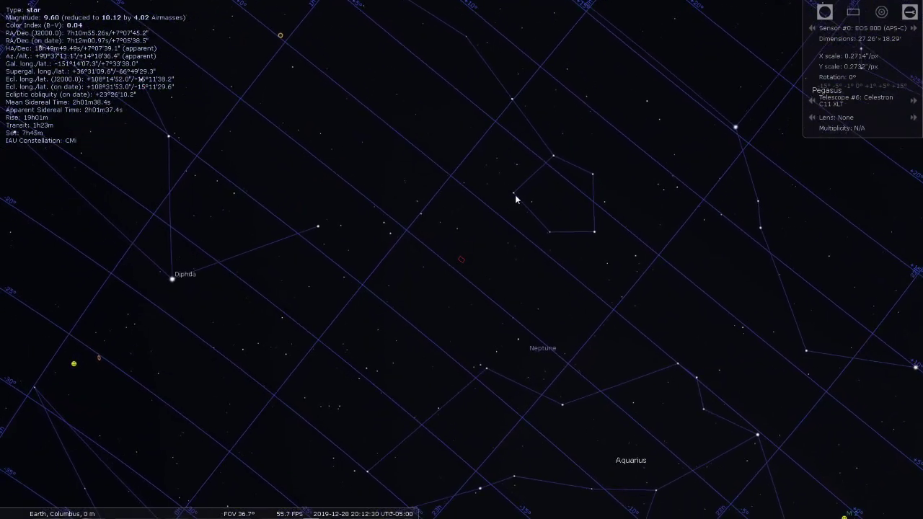
{"action": "left_click", "coordinate": [514, 194]}
{"action": "key", "text": "slash"}
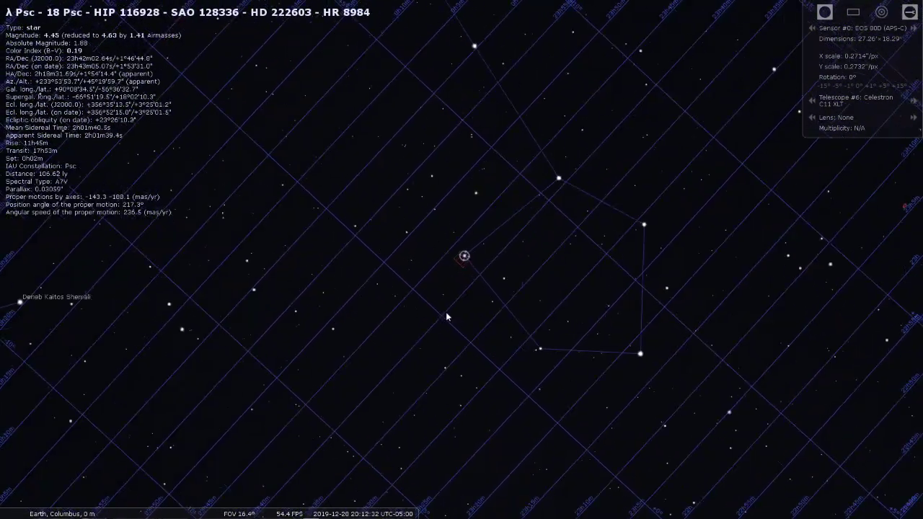
{"action": "key", "text": "backslash"}
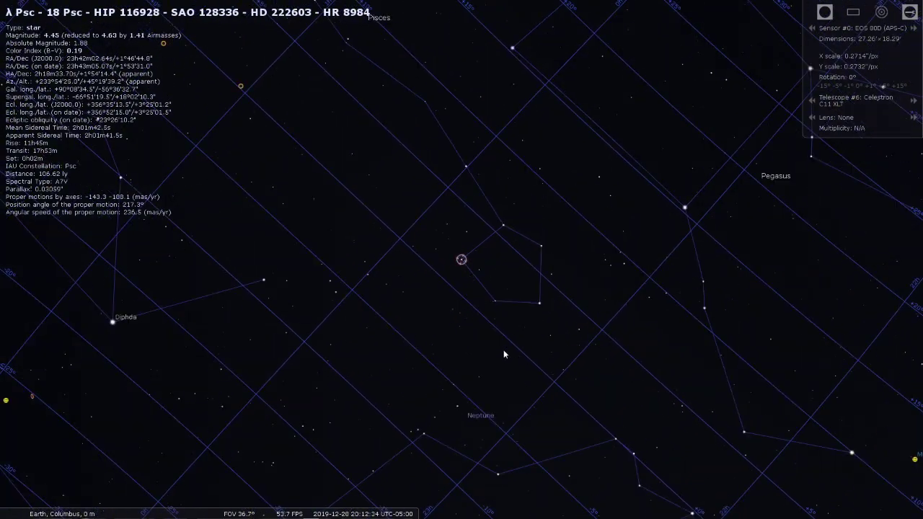
Bring Aquarius into view and select and centre the star Sadalmelik.
{"action": "left_click_drag", "start_coordinate": [504, 354], "coordinate": [437, 265]}
{"action": "left_click_drag", "start_coordinate": [548, 474], "coordinate": [481, 292]}
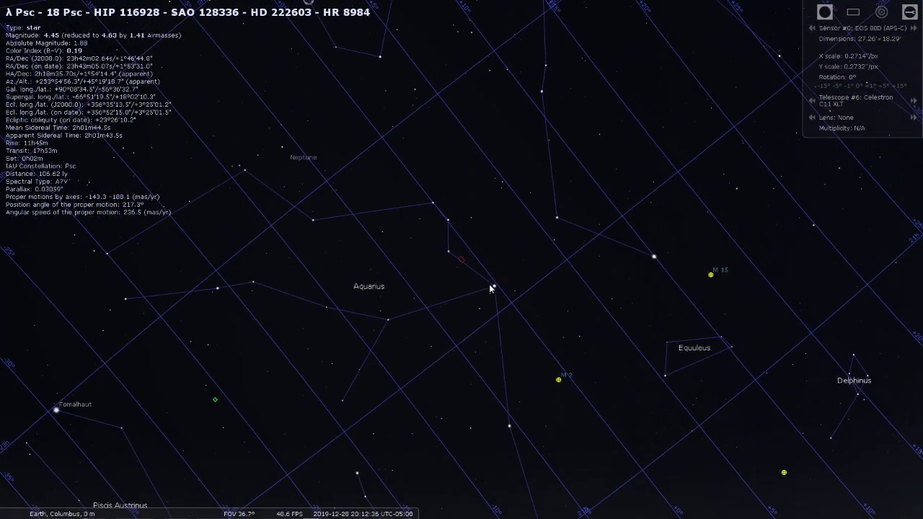
{"action": "left_click", "coordinate": [493, 286]}
{"action": "key", "text": "space"}
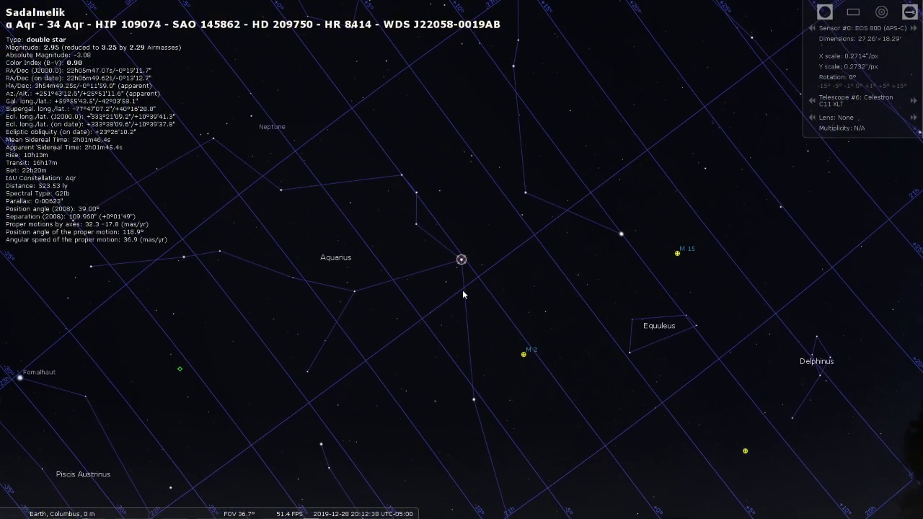
{"action": "scroll", "coordinate": [462, 290], "scroll_direction": "up", "scroll_amount": 3}
{"action": "scroll", "coordinate": [462, 290], "scroll_direction": "up", "scroll_amount": 2}
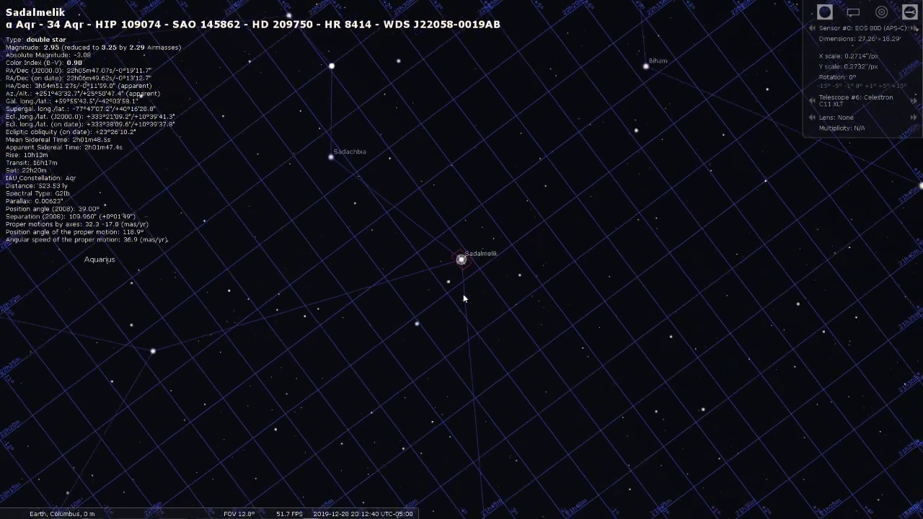
{"action": "scroll", "coordinate": [461, 294], "scroll_direction": "down", "scroll_amount": 5}
Pan back past Cetus and Eridanus to Orion, Lepus and Canis Major above the horizon.
{"action": "left_click_drag", "start_coordinate": [317, 130], "coordinate": [392, 203]}
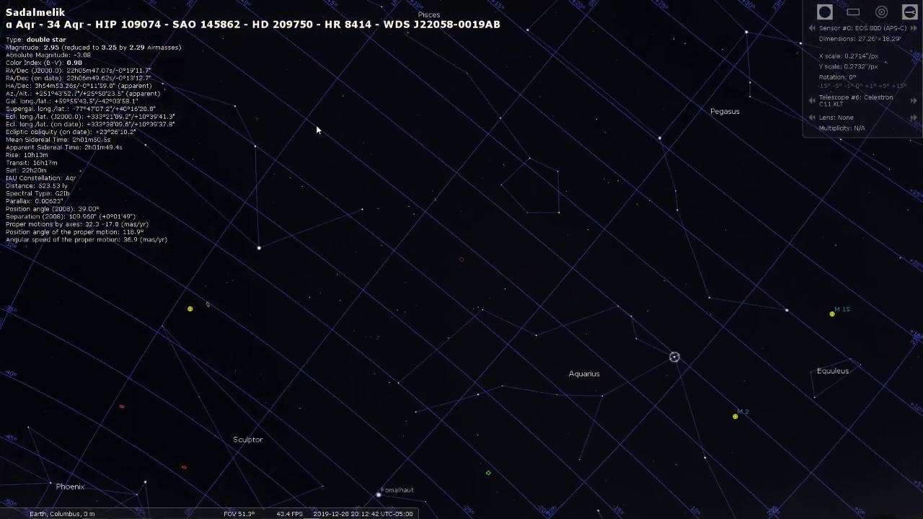
{"action": "left_click_drag", "start_coordinate": [316, 130], "coordinate": [411, 259]}
{"action": "left_click_drag", "start_coordinate": [233, 168], "coordinate": [398, 264]}
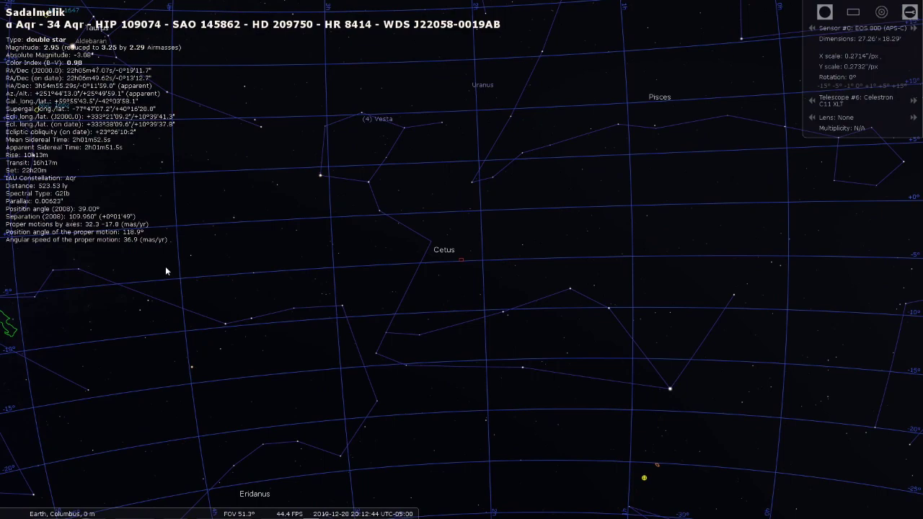
{"action": "left_click_drag", "start_coordinate": [165, 271], "coordinate": [494, 225]}
{"action": "left_click_drag", "start_coordinate": [209, 468], "coordinate": [405, 271]}
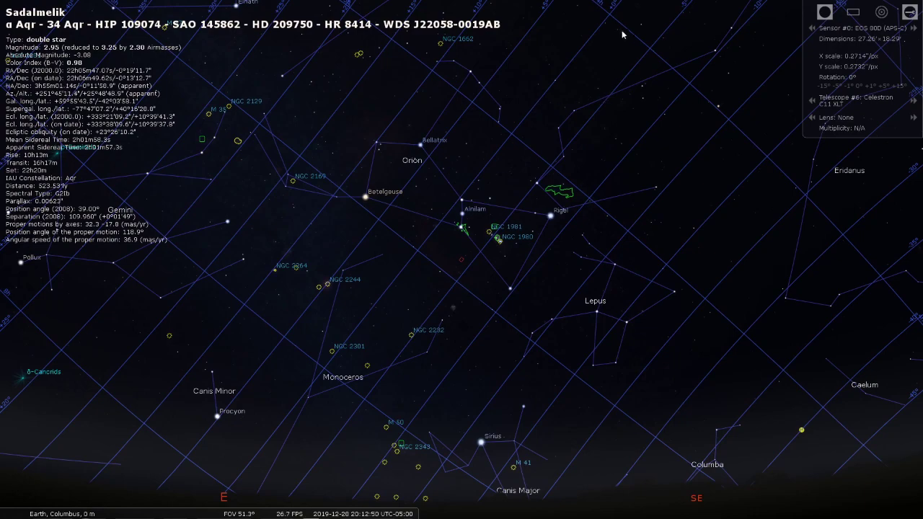
{"action": "key", "text": "Right"}
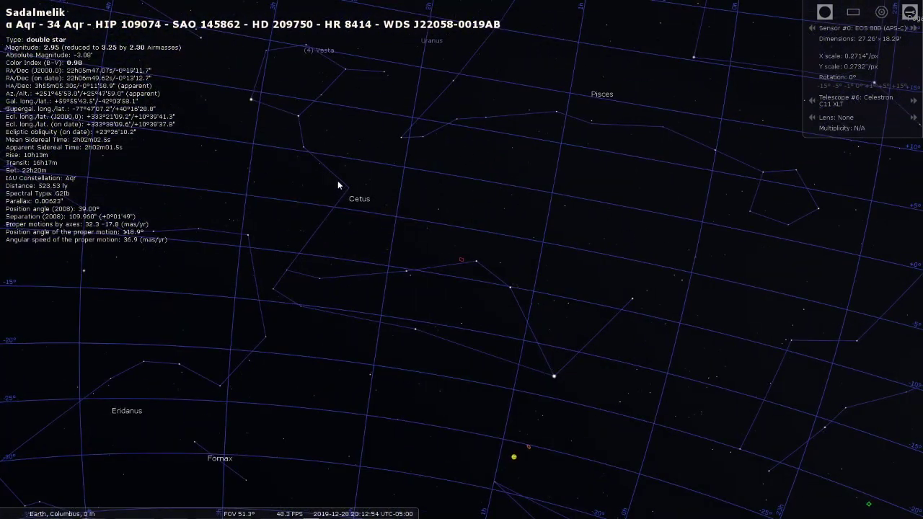
{"action": "left_click_drag", "start_coordinate": [314, 169], "coordinate": [390, 170]}
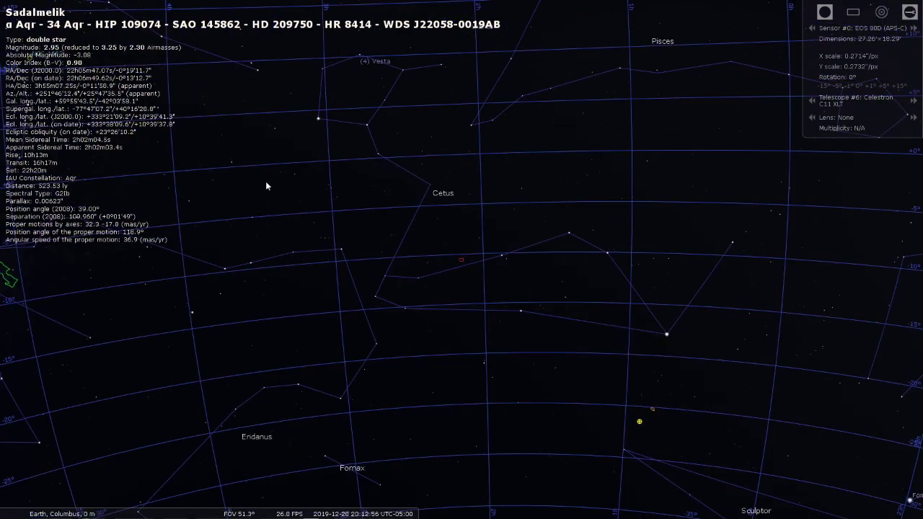
{"action": "left_click_drag", "start_coordinate": [176, 186], "coordinate": [421, 152]}
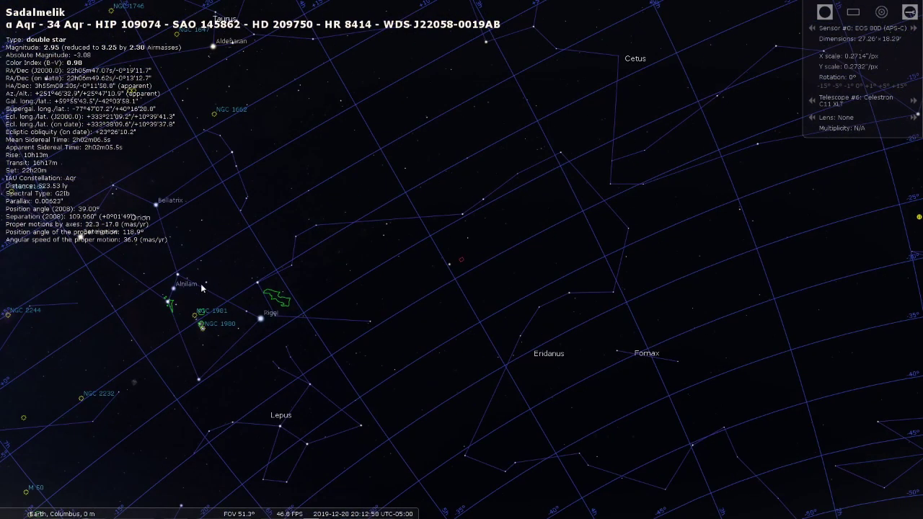
{"action": "mouse_move", "coordinate": [202, 289]}
{"action": "left_mouse_down"}
{"action": "mouse_move", "coordinate": [297, 199]}
{"action": "mouse_move", "coordinate": [366, 151]}
{"action": "left_mouse_up"}
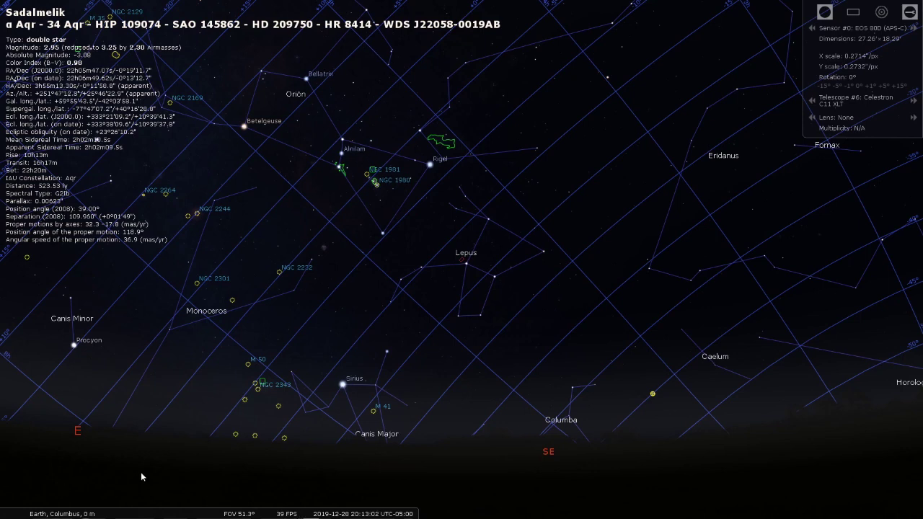
{"action": "mouse_move", "coordinate": [16, 368]}
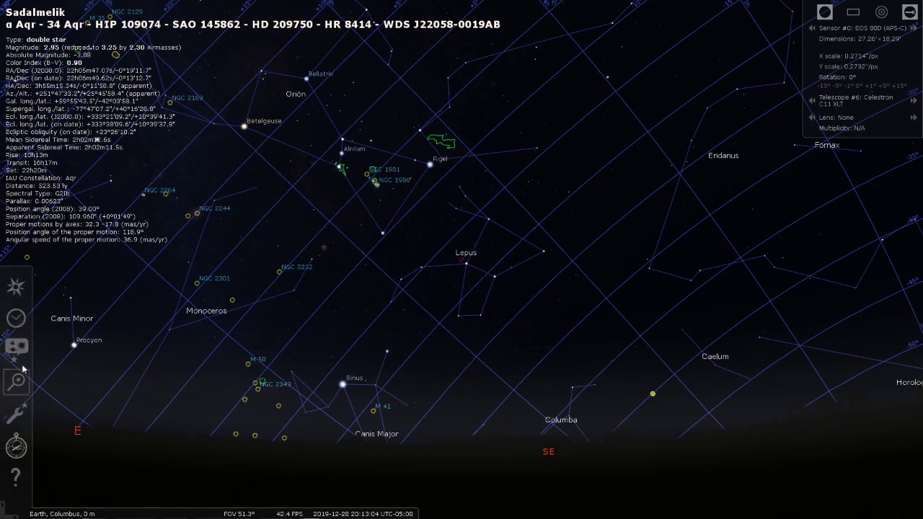
Set the date to March 28, 2020.
{"action": "left_click", "coordinate": [15, 318]}
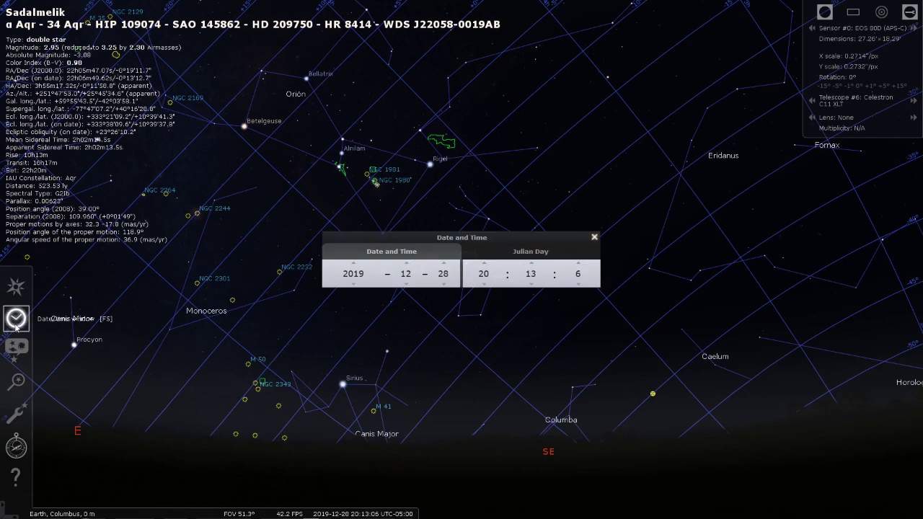
{"action": "left_click", "coordinate": [406, 267]}
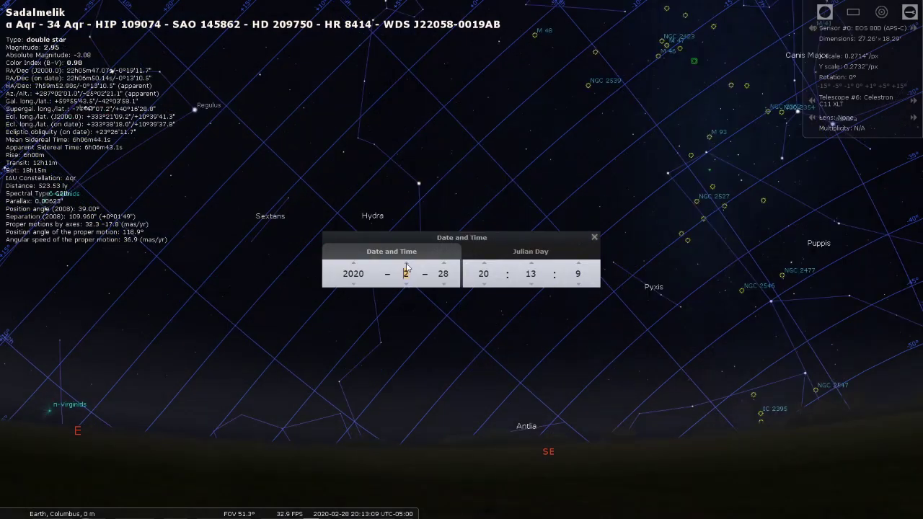
{"action": "left_click", "coordinate": [406, 267]}
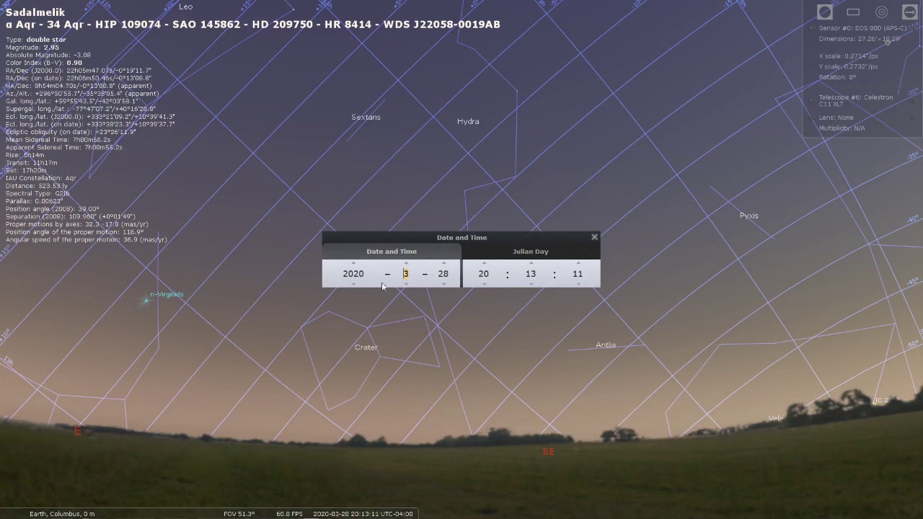
{"action": "left_click", "coordinate": [594, 238]}
{"action": "left_click", "coordinate": [389, 510]}
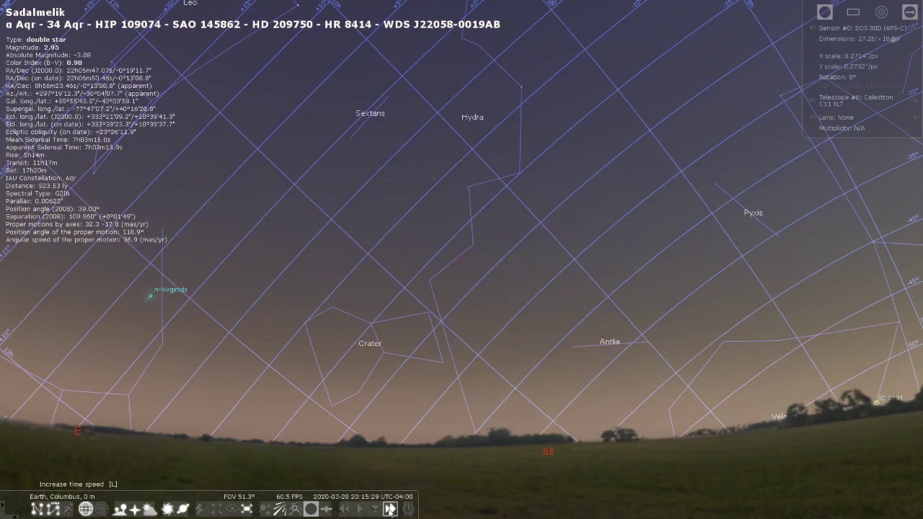
Speed time forward to about 00:23 on 2020-03-29, then restore the normal time rate.
{"action": "left_click", "coordinate": [390, 510]}
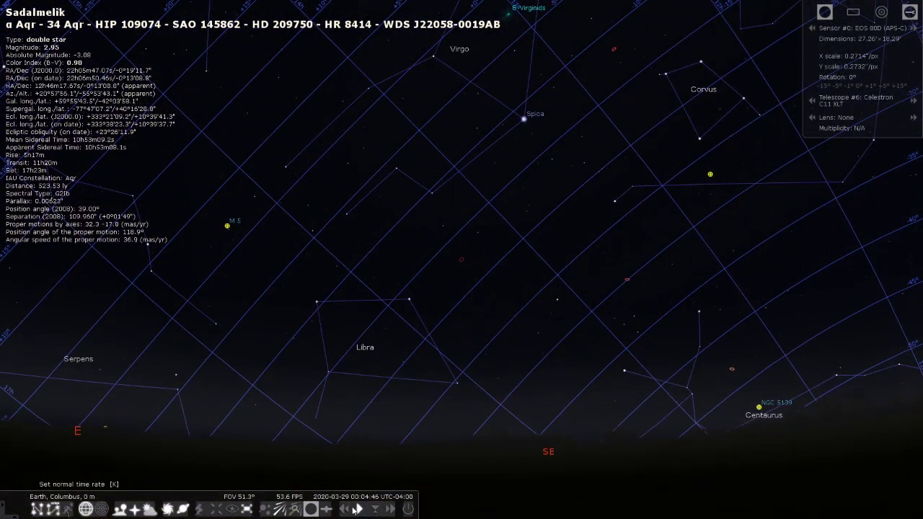
{"action": "left_click", "coordinate": [390, 510]}
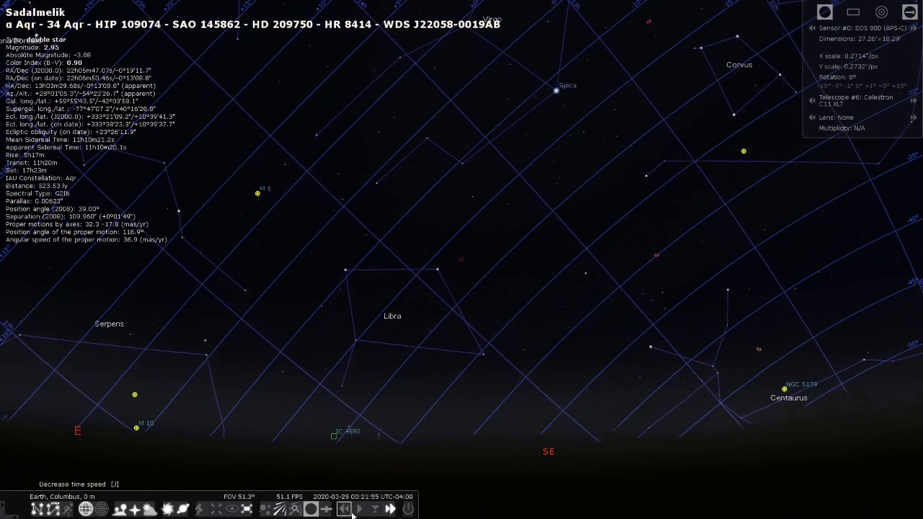
{"action": "left_click", "coordinate": [363, 513]}
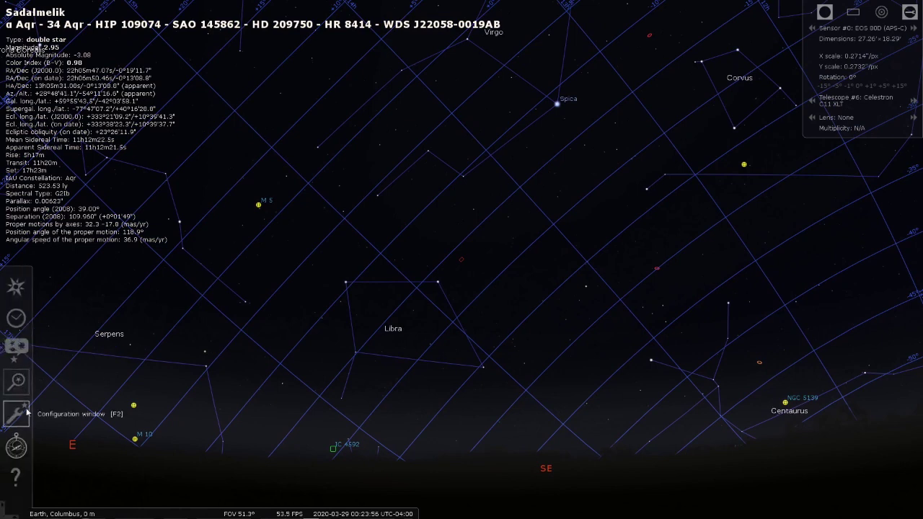
Search for 'sunflower gala', centre M63 and zoom in on it within the sensor frame.
{"action": "left_click", "coordinate": [9, 379]}
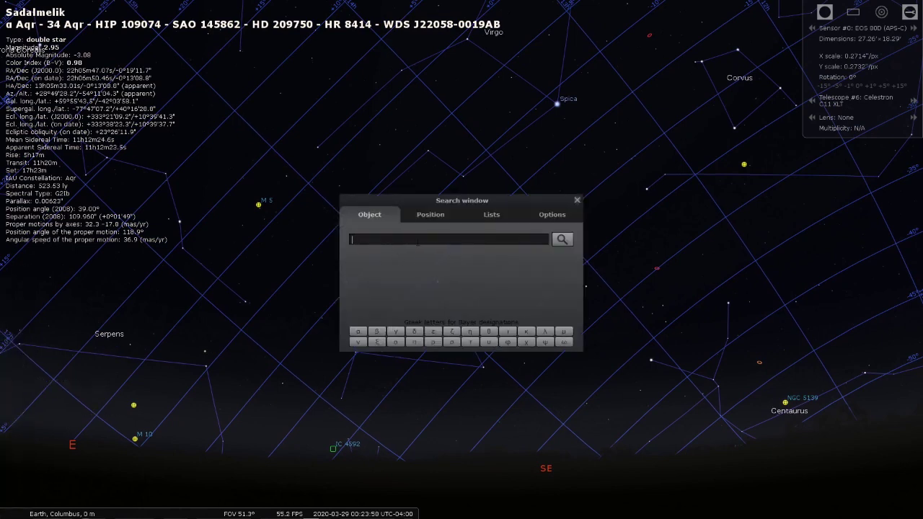
{"action": "type", "text": "sunf"}
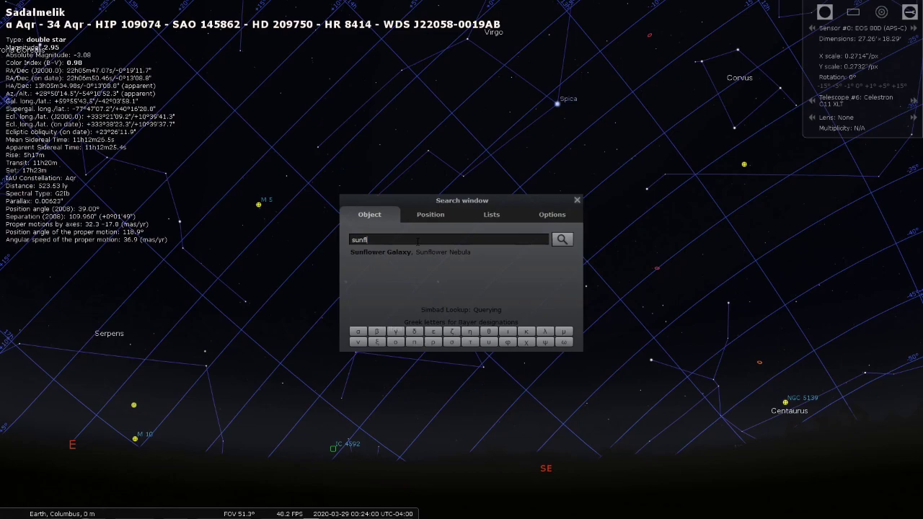
{"action": "type", "text": "lower galaxy"}
{"action": "key", "text": "Return"}
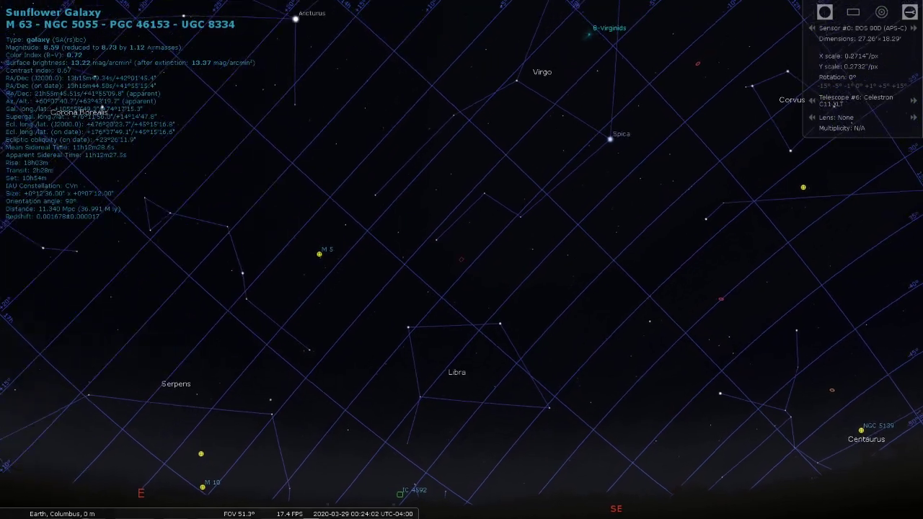
{"action": "key", "text": "slash"}
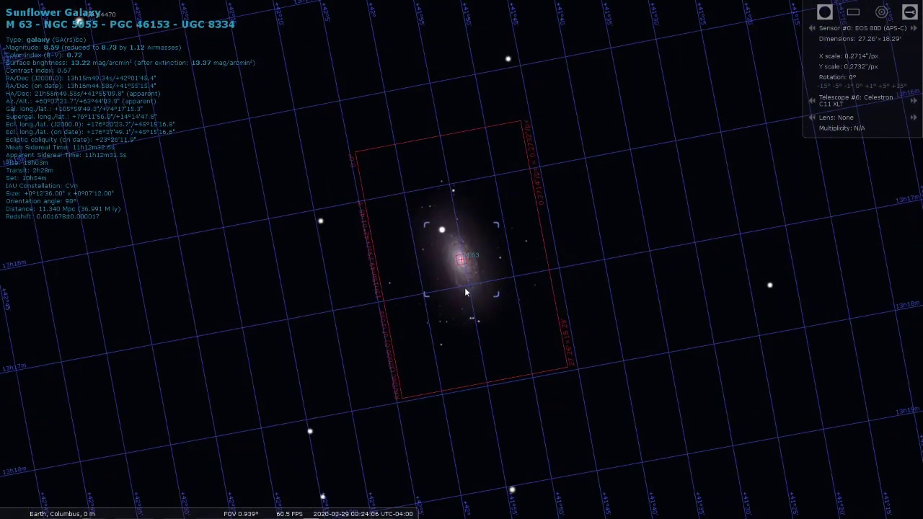
Switch to the 8" Astrotech RC and cycle the lens through the reducers and Barlow.
{"action": "left_click", "coordinate": [812, 101]}
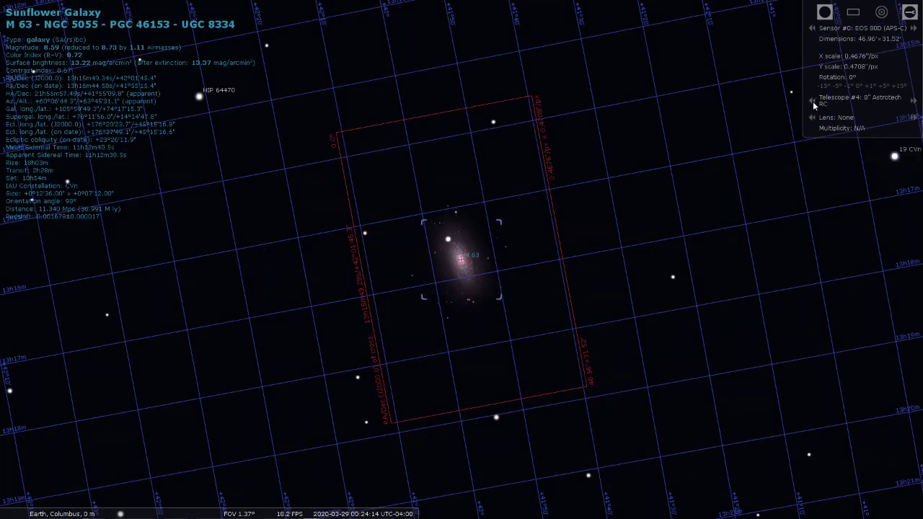
{"action": "left_click", "coordinate": [812, 118]}
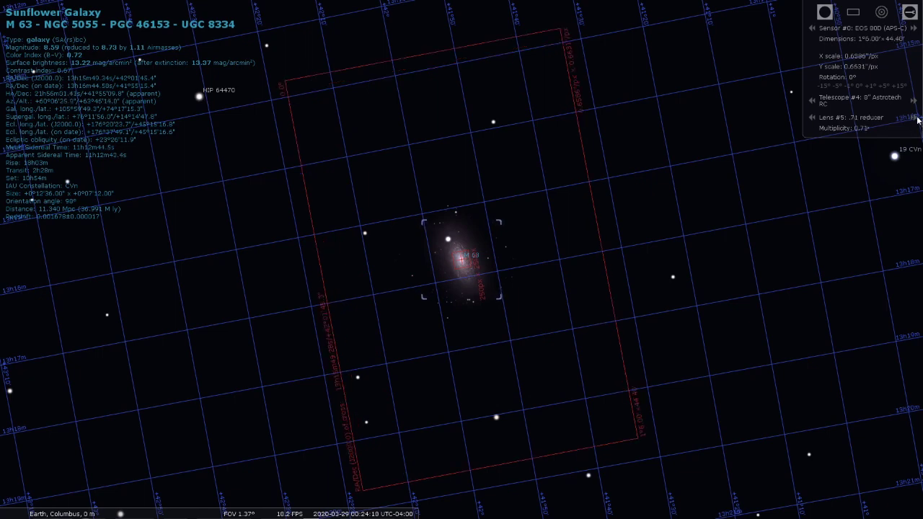
{"action": "left_click", "coordinate": [914, 117]}
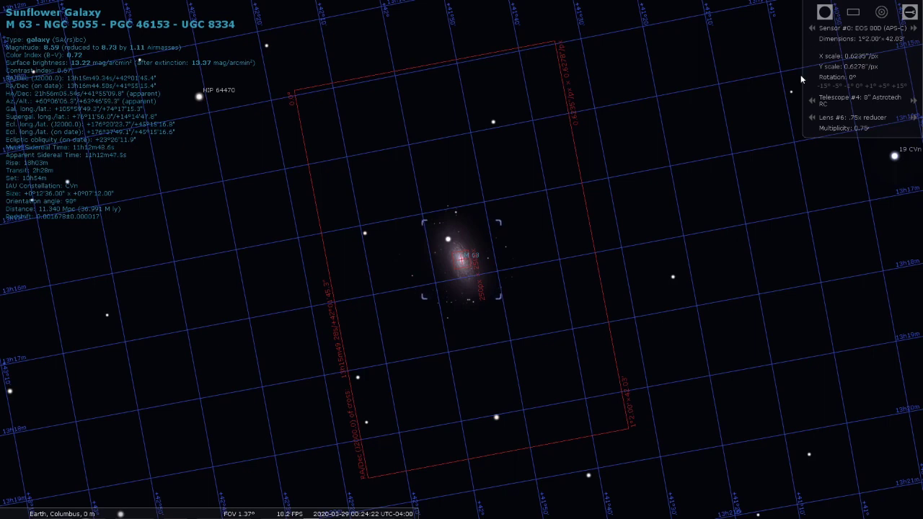
{"action": "left_click", "coordinate": [812, 117]}
{"action": "left_click", "coordinate": [813, 117]}
{"action": "left_click", "coordinate": [812, 118]}
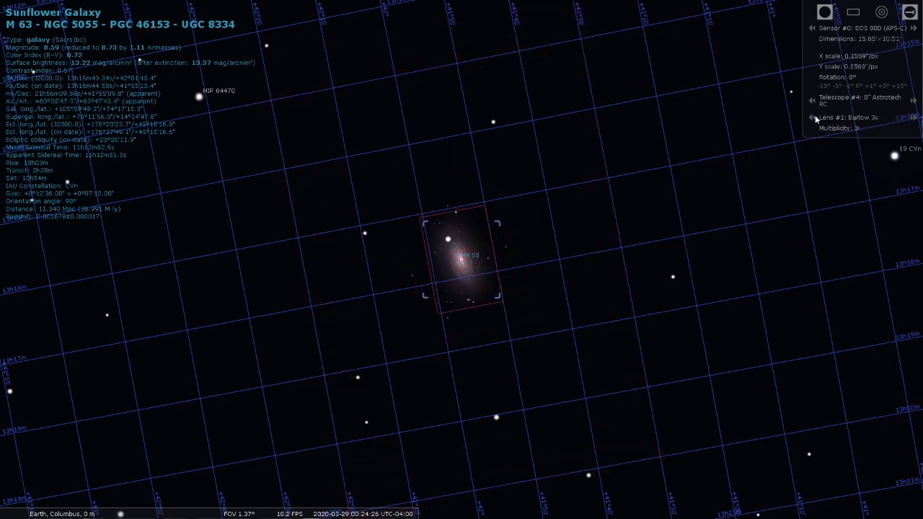
{"action": "left_click", "coordinate": [813, 118]}
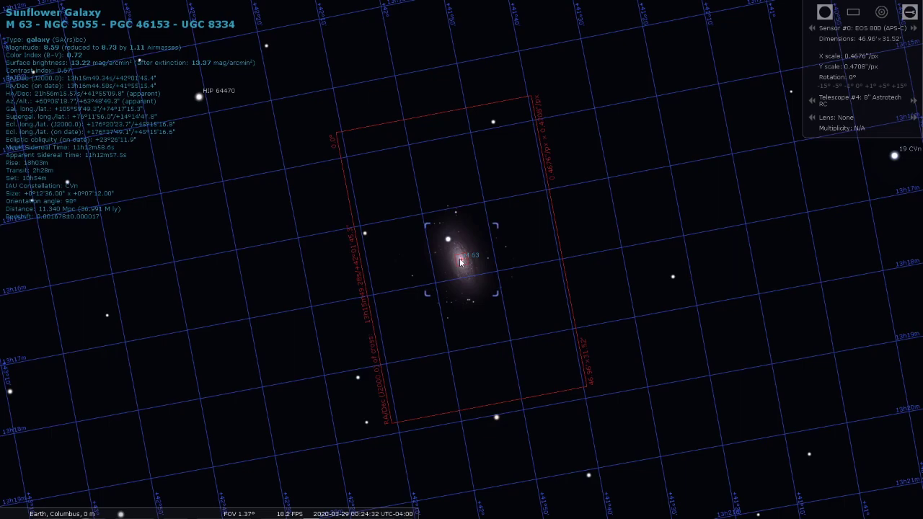
Zoom out to about 19.7° FOV to show M63's frame among Canes Venatici, then click a bottom-toolbar button.
{"action": "scroll", "coordinate": [460, 262], "scroll_direction": "down", "scroll_amount": 2}
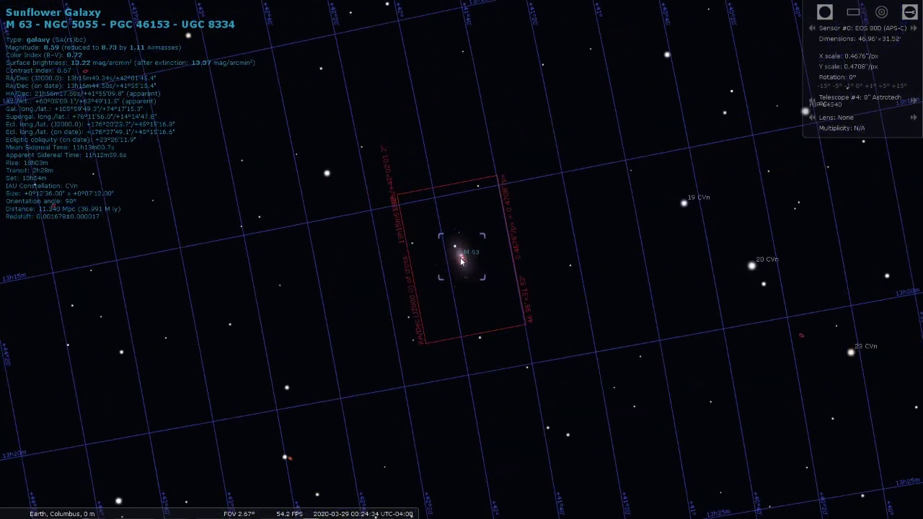
{"action": "scroll", "coordinate": [460, 261], "scroll_direction": "down", "scroll_amount": 1}
{"action": "scroll", "coordinate": [460, 262], "scroll_direction": "down", "scroll_amount": 1}
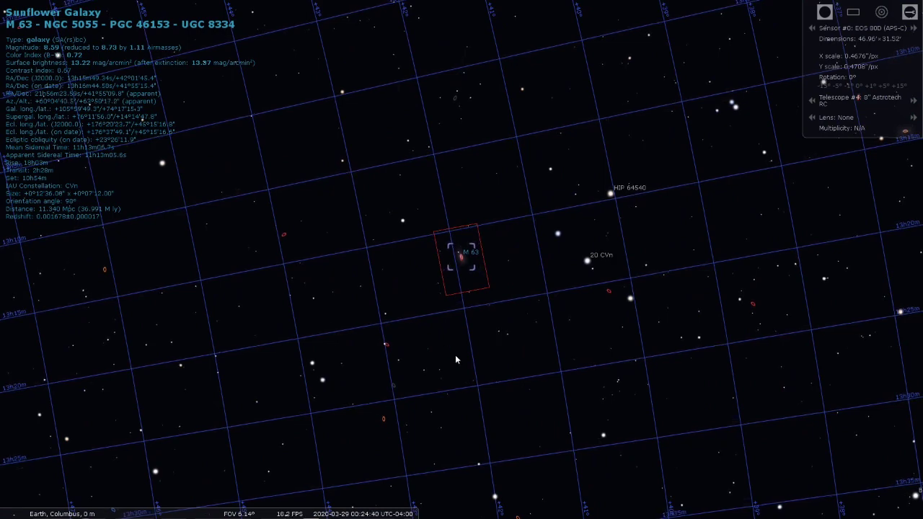
{"action": "scroll", "coordinate": [455, 355], "scroll_direction": "down", "scroll_amount": 3}
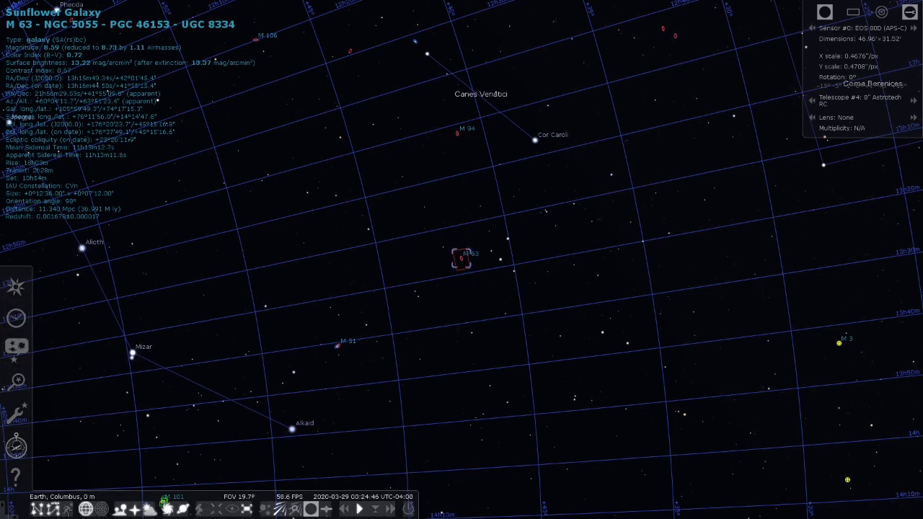
{"action": "mouse_move", "coordinate": [185, 509]}
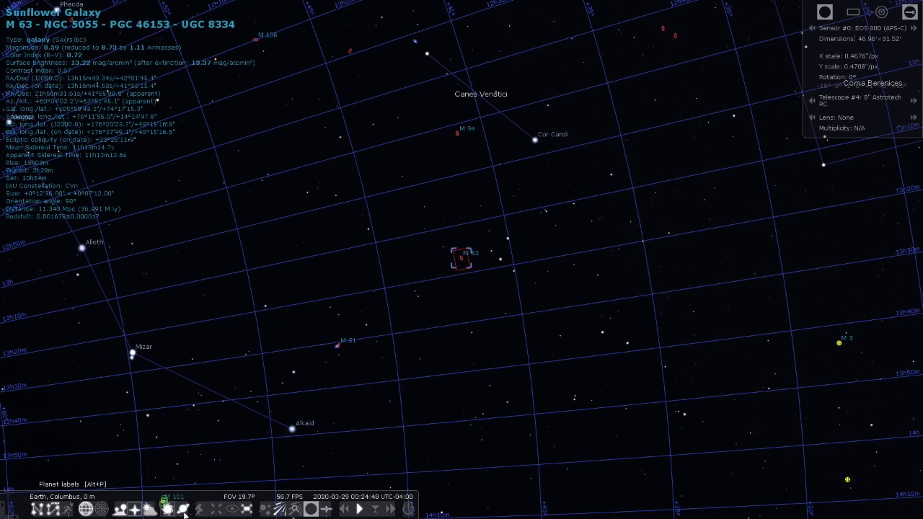
{"action": "left_click", "coordinate": [277, 510]}
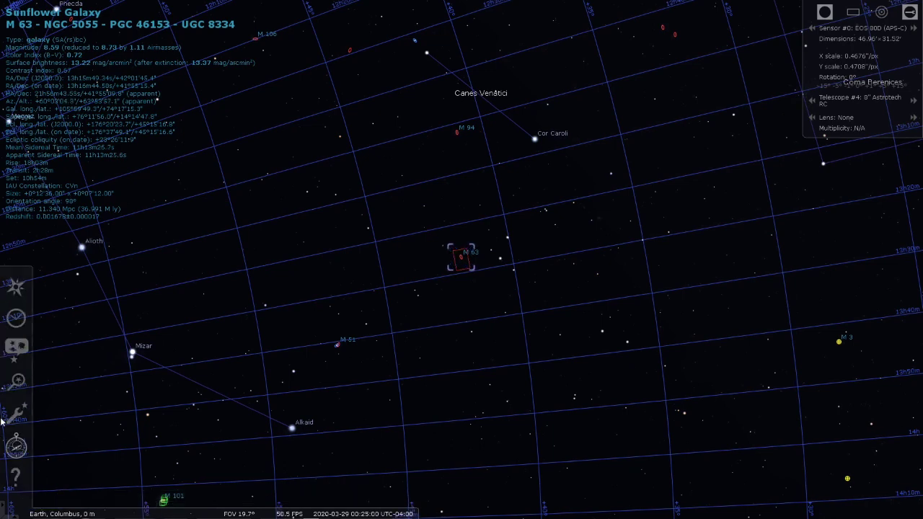
Review the Markings, Landscape, DSO and Starlore view settings, close them, and zoom out around M 63.
{"action": "left_click", "coordinate": [15, 347]}
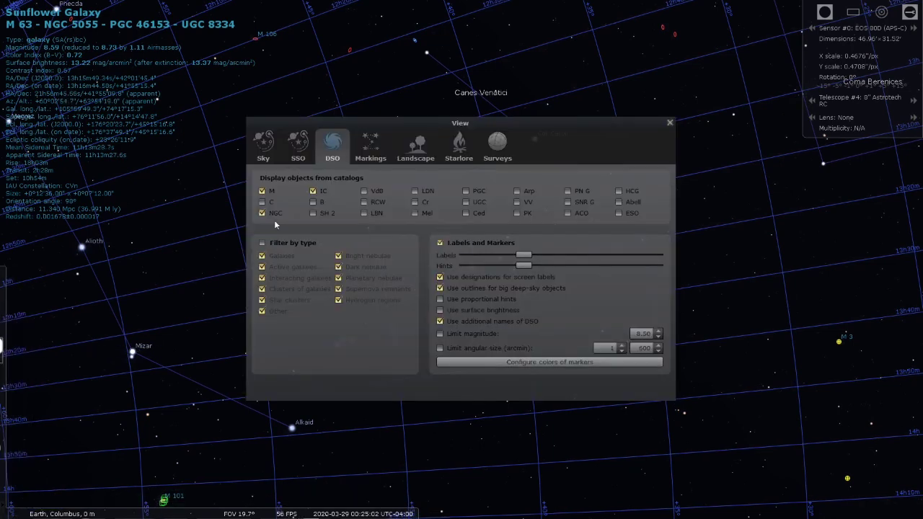
{"action": "left_click", "coordinate": [368, 144]}
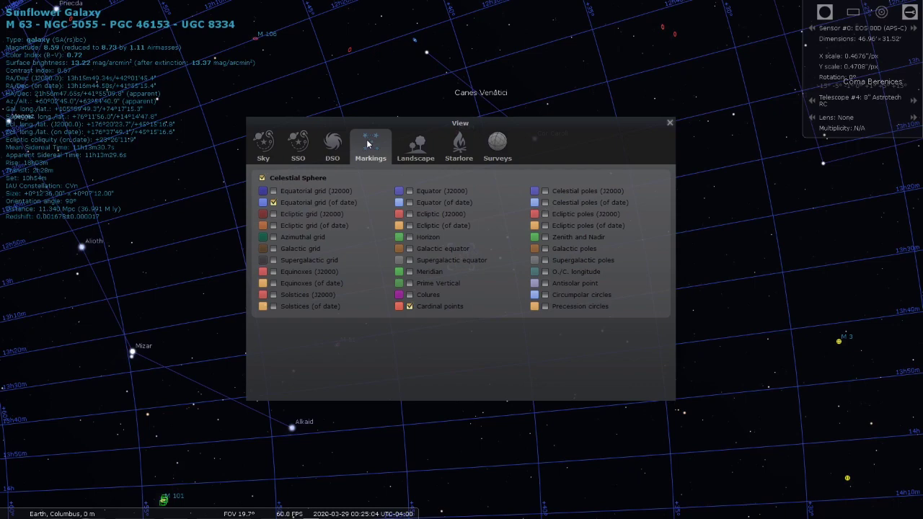
{"action": "left_click", "coordinate": [416, 148]}
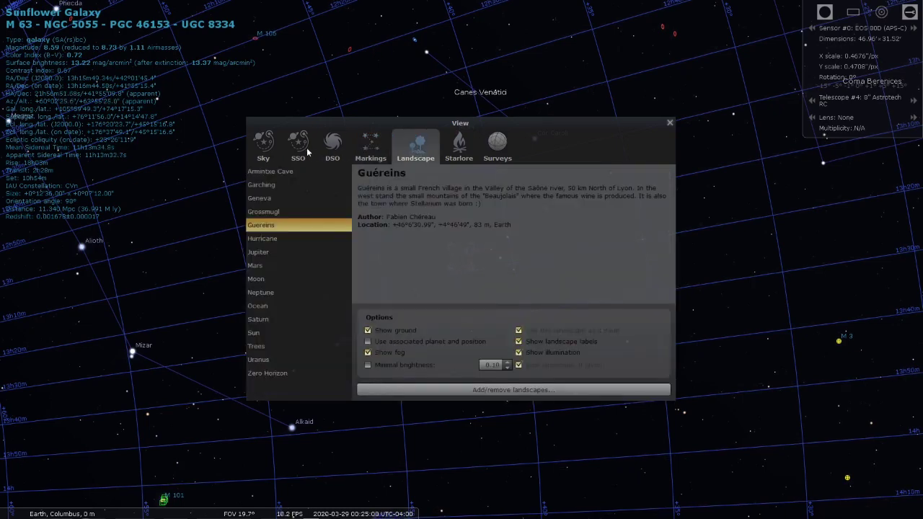
{"action": "left_click", "coordinate": [333, 148]}
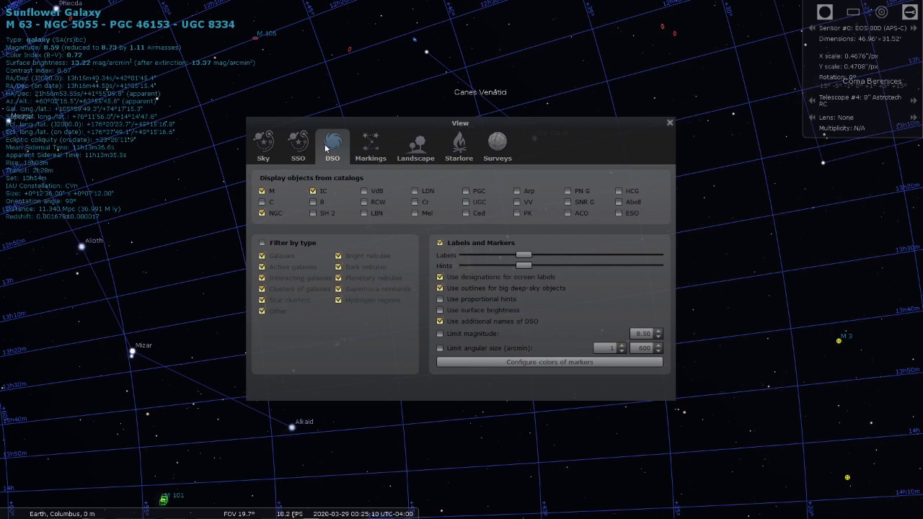
{"action": "left_click", "coordinate": [458, 151]}
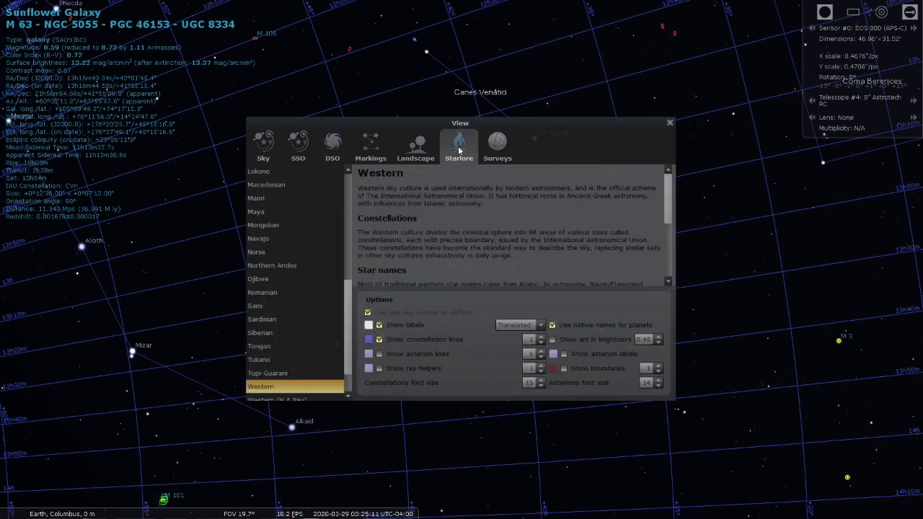
{"action": "left_click", "coordinate": [669, 124]}
{"action": "scroll", "coordinate": [452, 257], "scroll_direction": "down", "scroll_amount": 3}
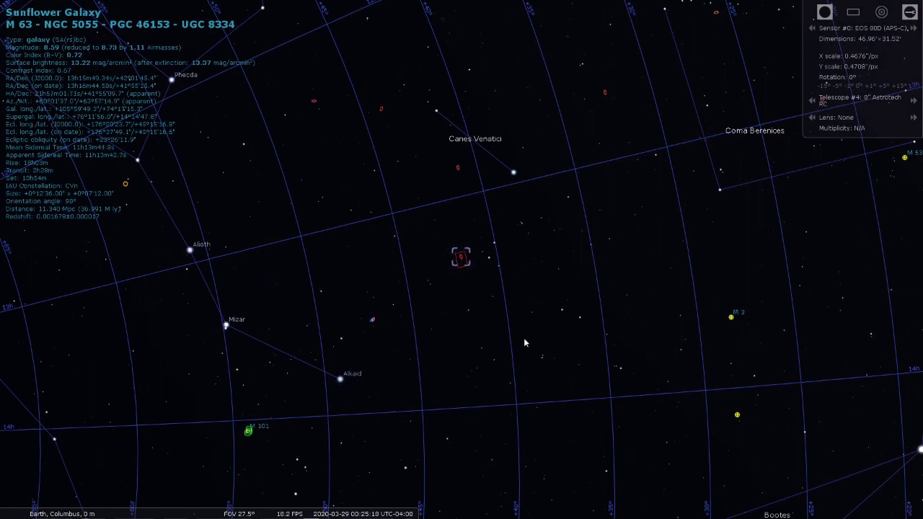
Pan the sky from M 63 past Polaris over to Gemini, Canis Minor and Monoceros.
{"action": "left_click_drag", "start_coordinate": [353, 192], "coordinate": [615, 154]}
{"action": "left_click_drag", "start_coordinate": [350, 325], "coordinate": [434, 88]}
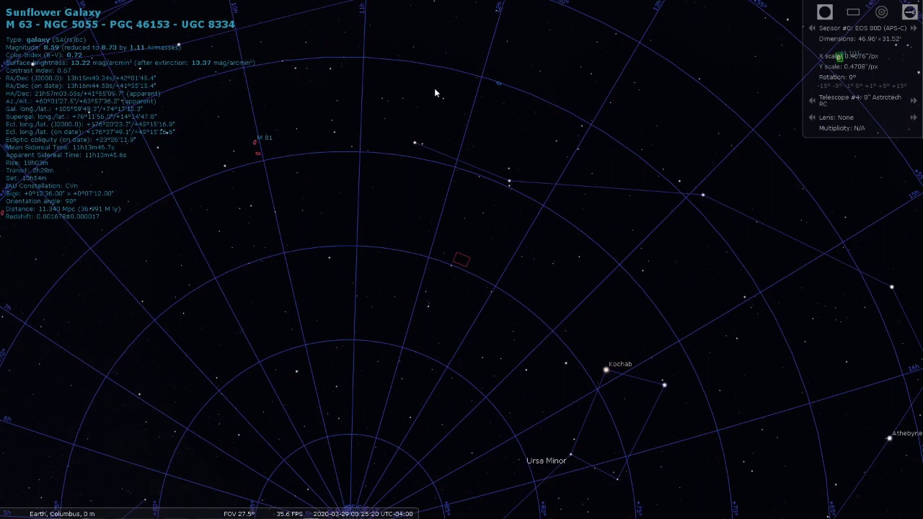
{"action": "left_click_drag", "start_coordinate": [208, 281], "coordinate": [675, 168]}
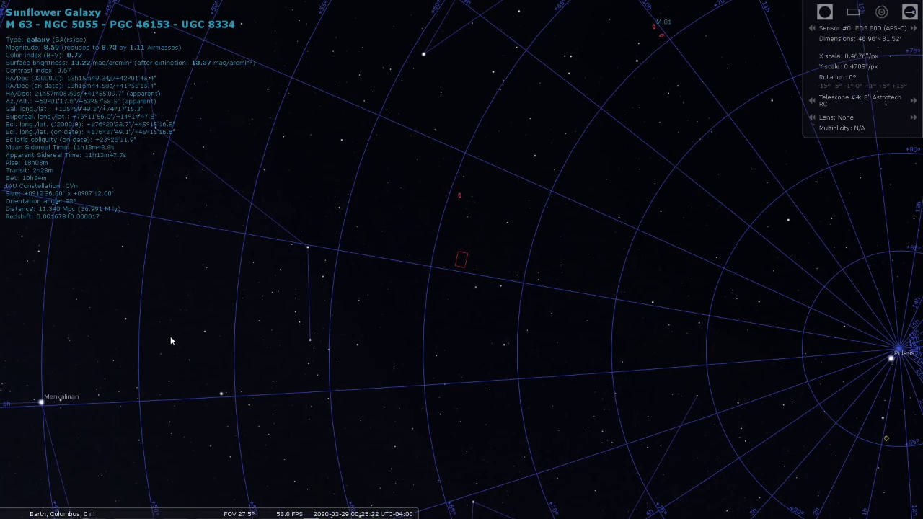
{"action": "mouse_move", "coordinate": [170, 337]}
{"action": "left_mouse_down"}
{"action": "mouse_move", "coordinate": [709, 199]}
{"action": "mouse_move", "coordinate": [725, 296]}
{"action": "left_mouse_up"}
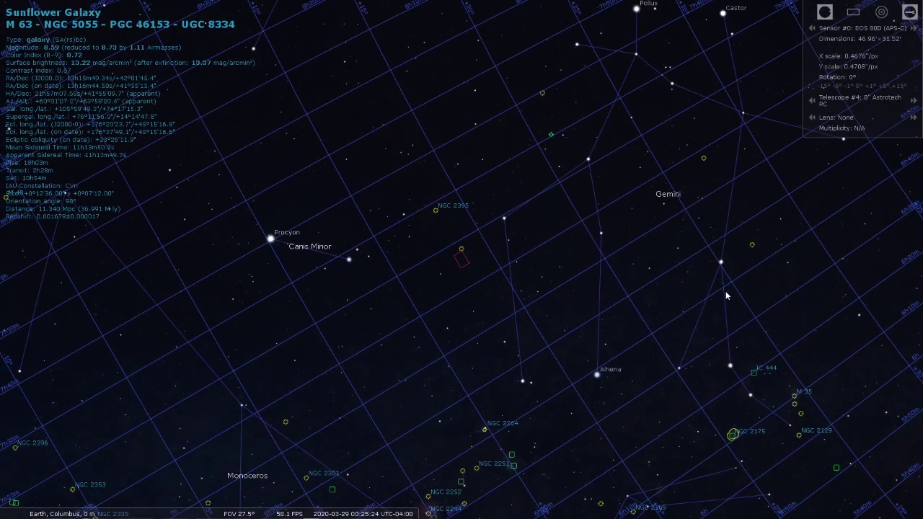